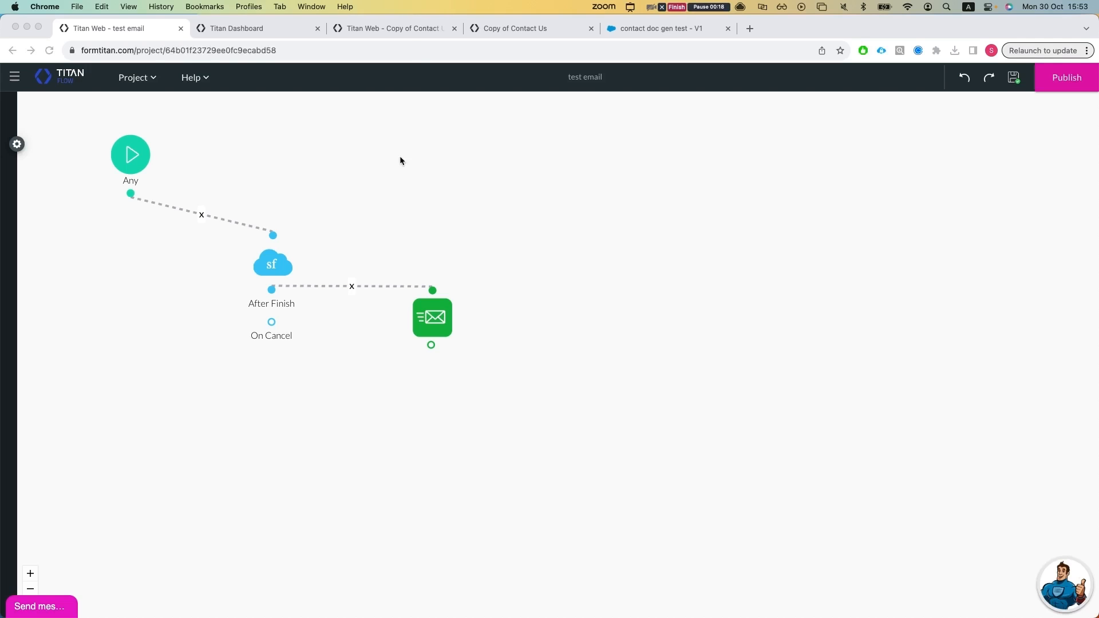
Step: Look over the Copy of Contact Us web project and open the integration logs in the Titan account settings
left_click(403, 32)
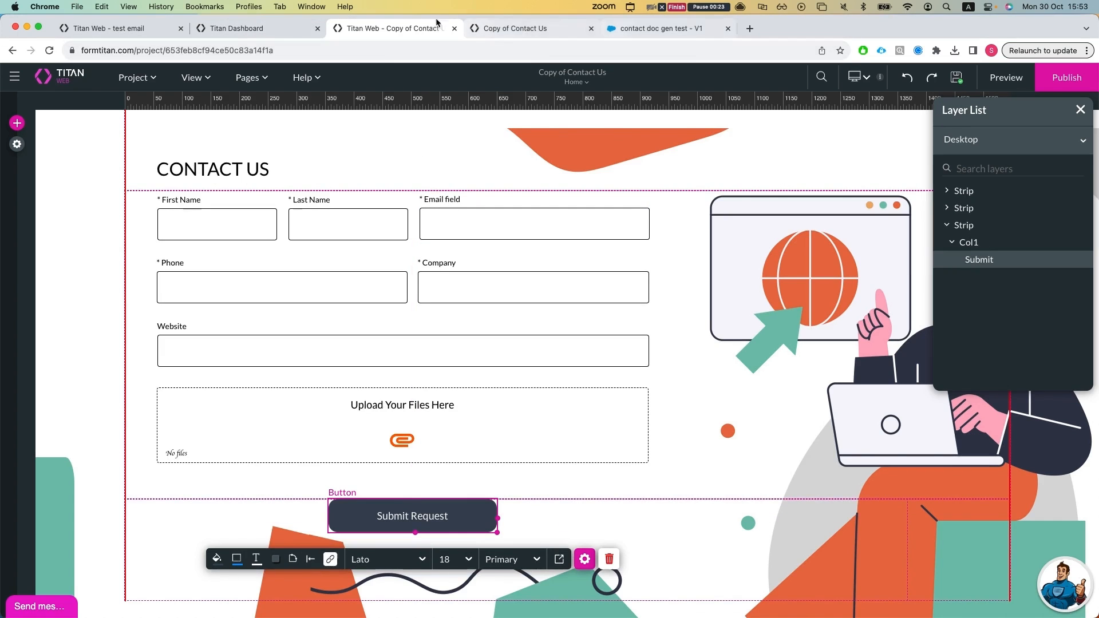
left_click(268, 27)
left_click(154, 186)
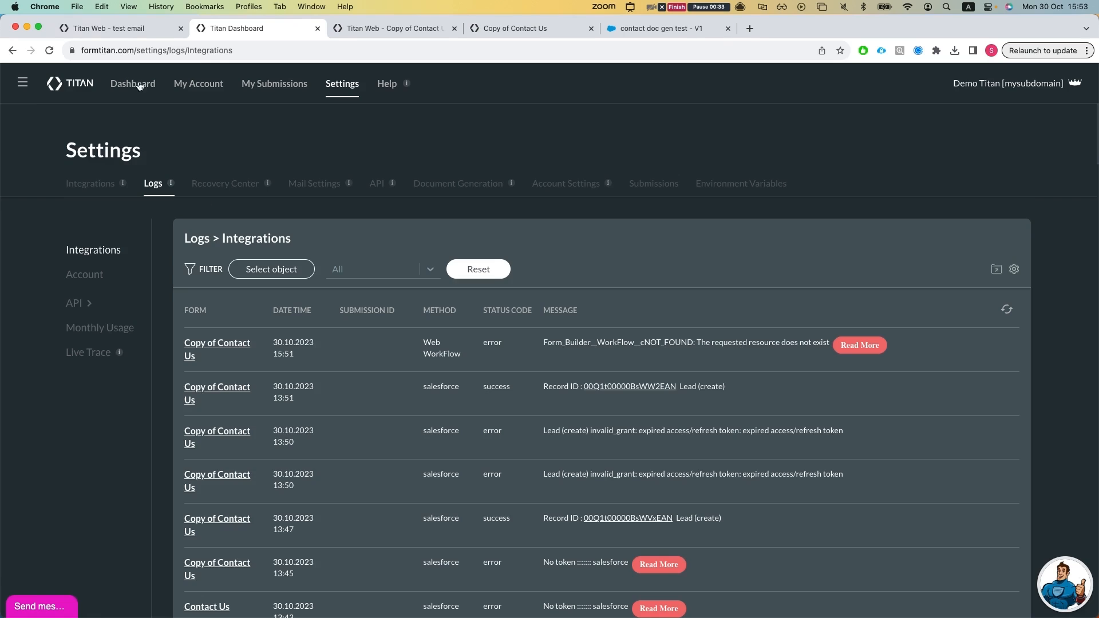
Step: Return to the test email flow project and publish it
left_click(133, 32)
left_click(1040, 87)
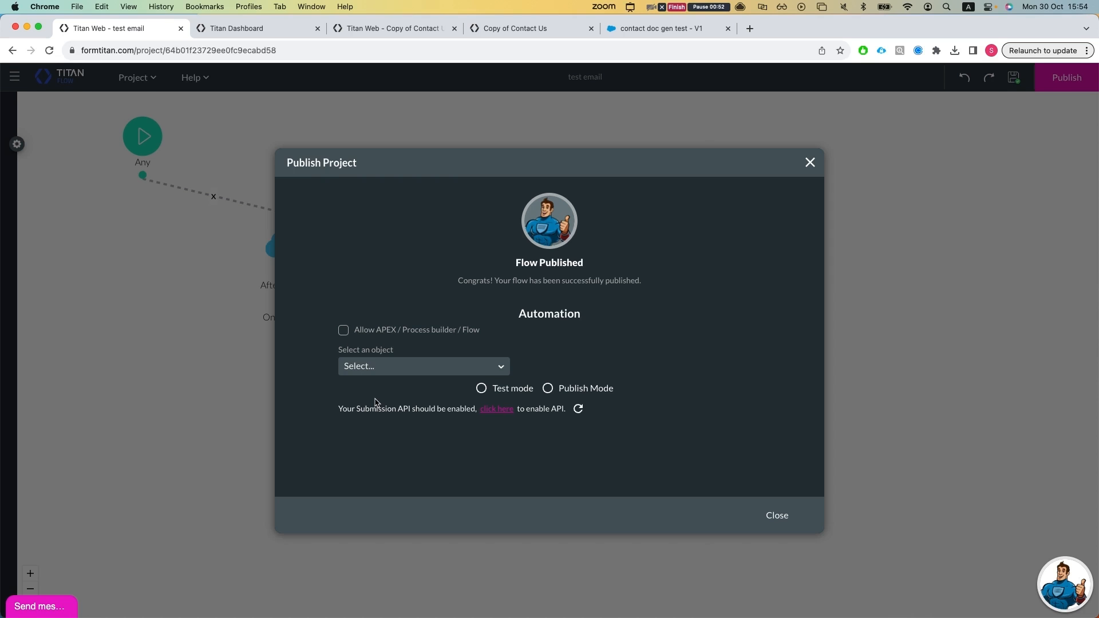
Step: Check in the Titan account's integration settings which Salesforce account is authenticated
left_click(227, 30)
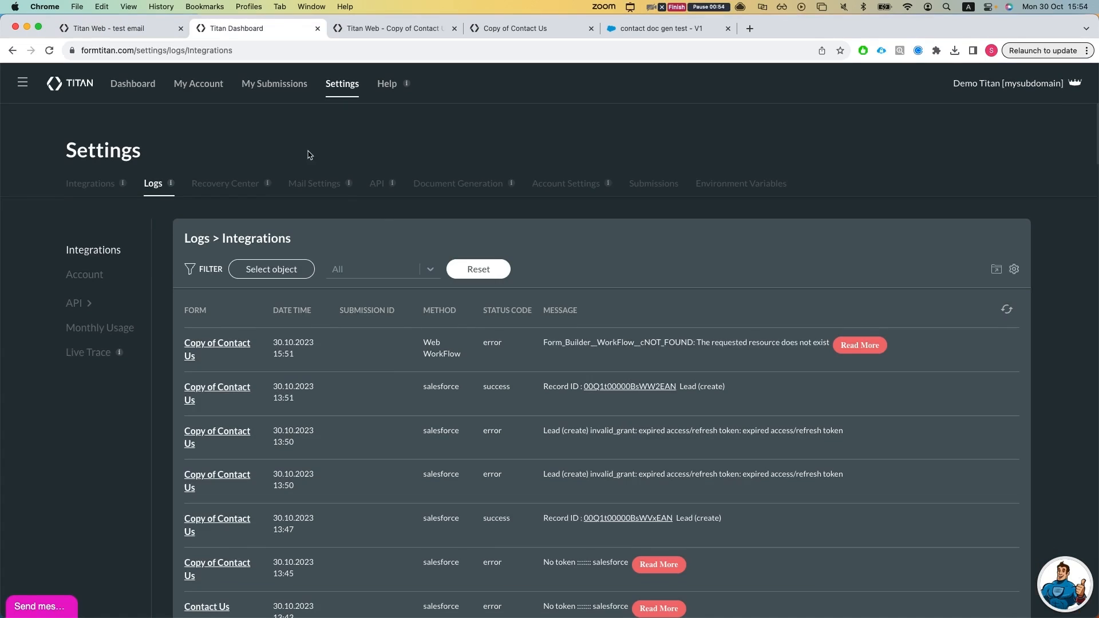
left_click(90, 183)
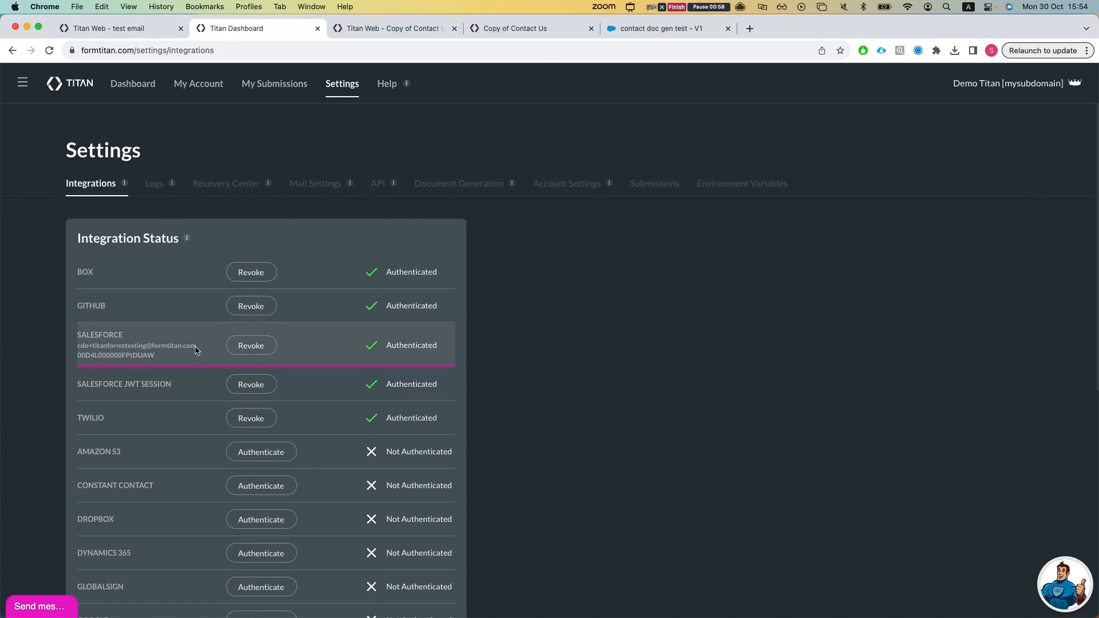
left_click_drag(200, 347, 83, 346)
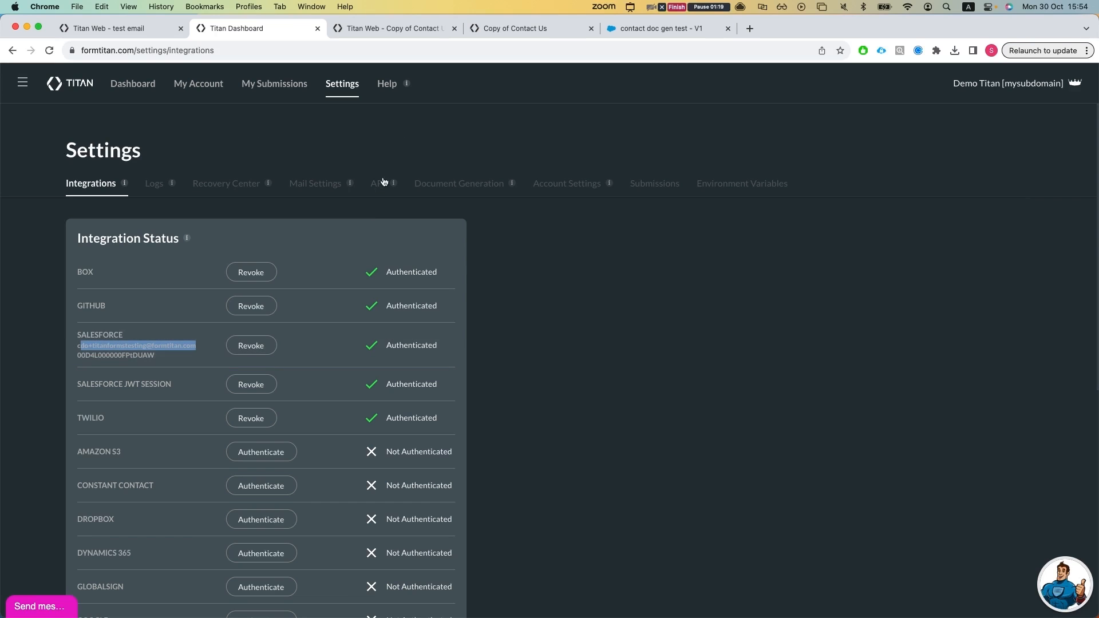
left_click(445, 113)
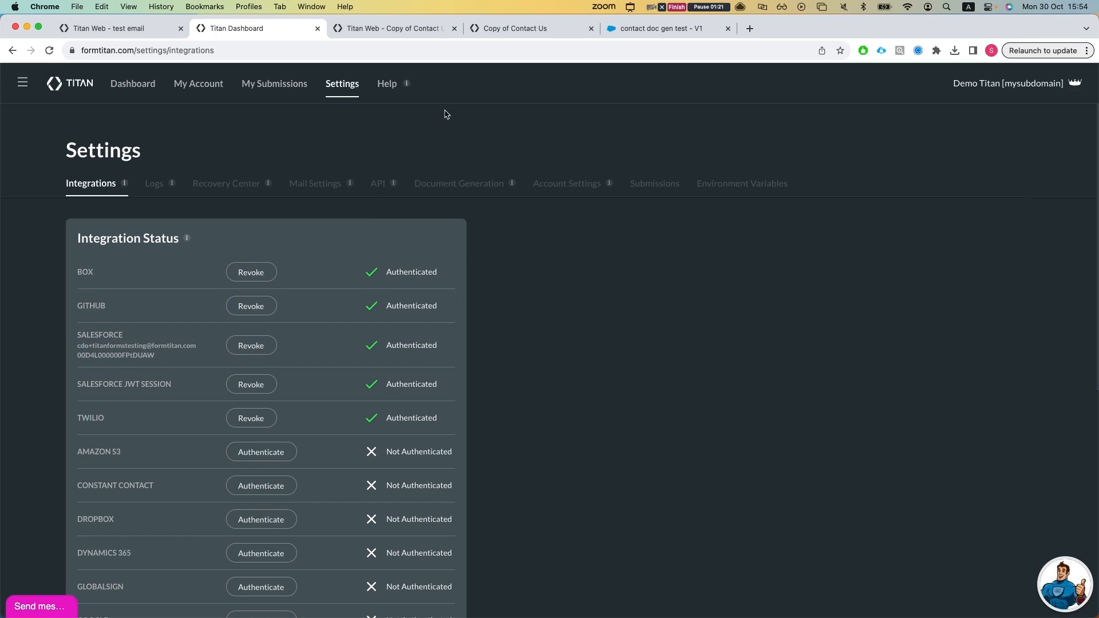
Step: Publish the test email flow again, read the Submission API requirement under Automation, and close the publish dialog
key("ctrl+shift+Tab")
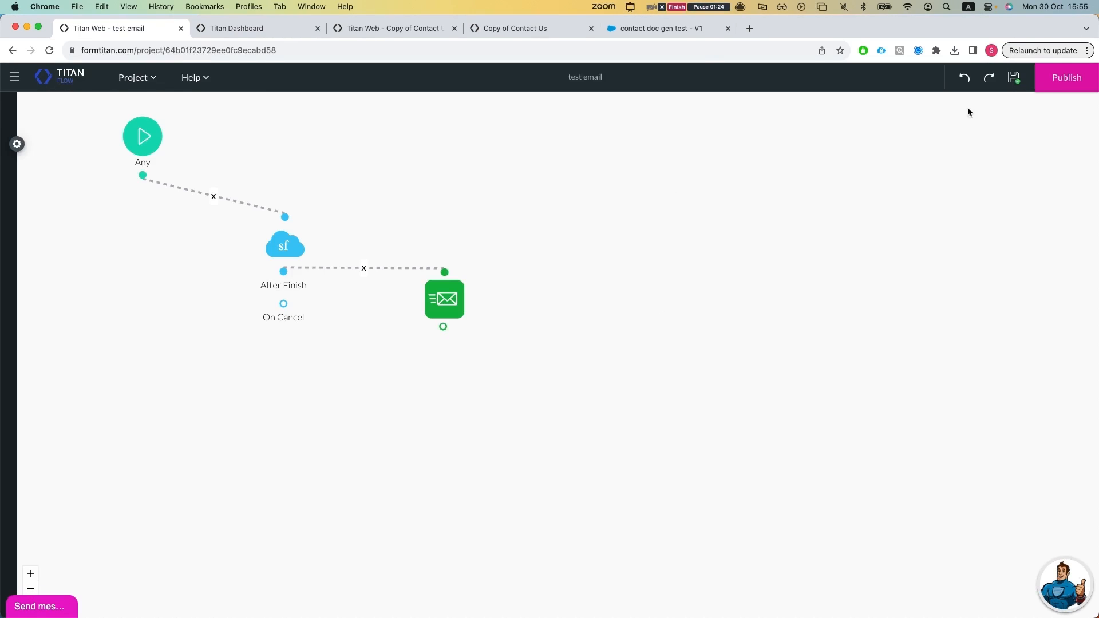
left_click(1043, 88)
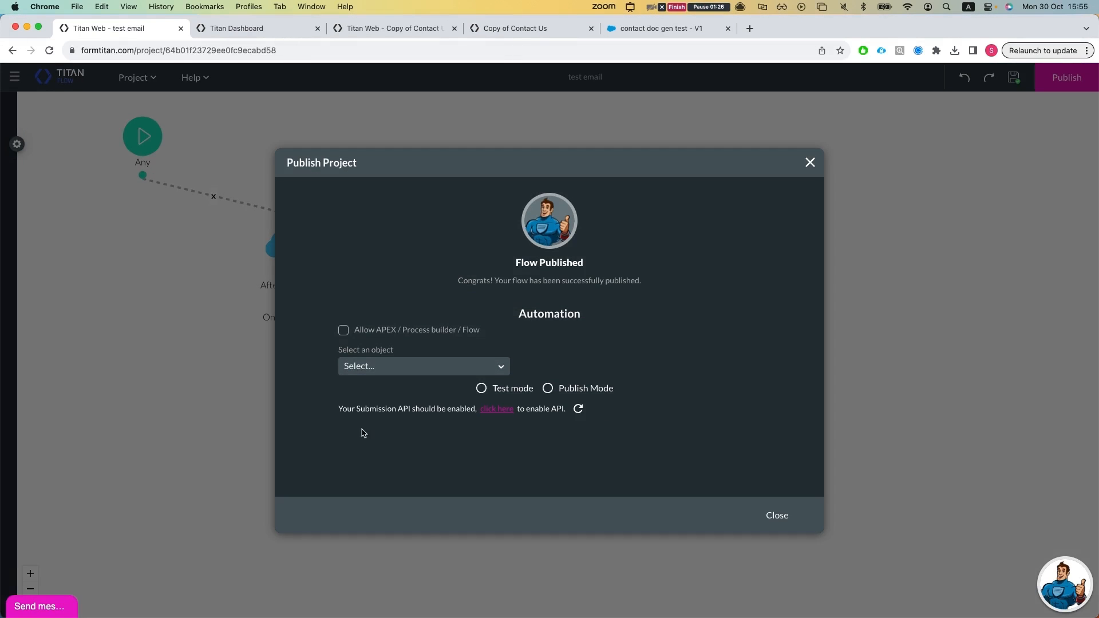
left_click_drag(332, 412, 446, 410)
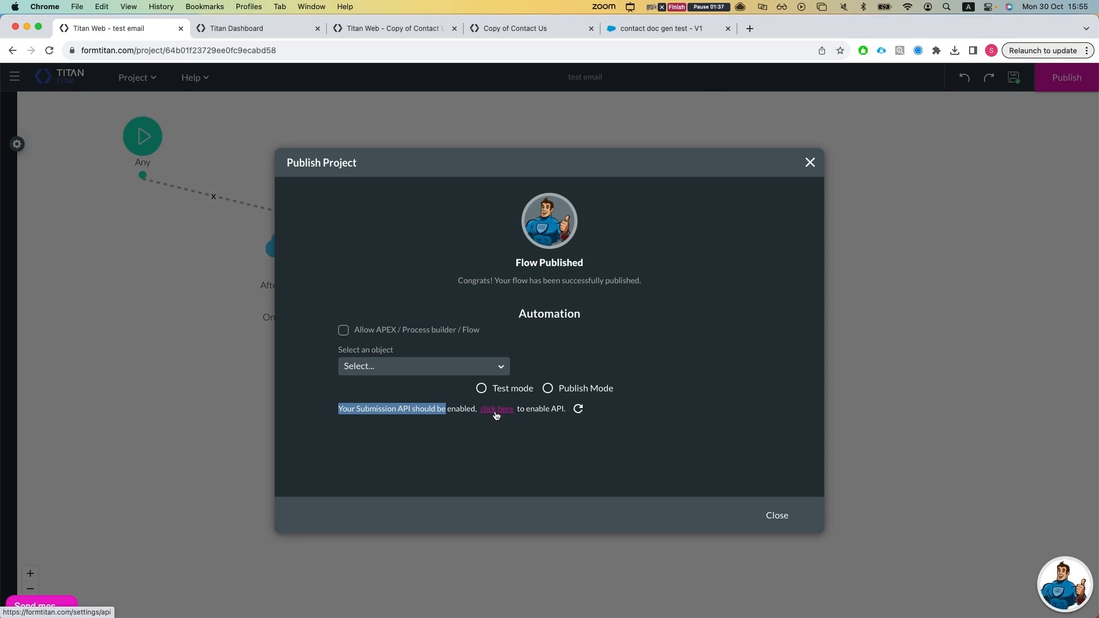
left_click(810, 163)
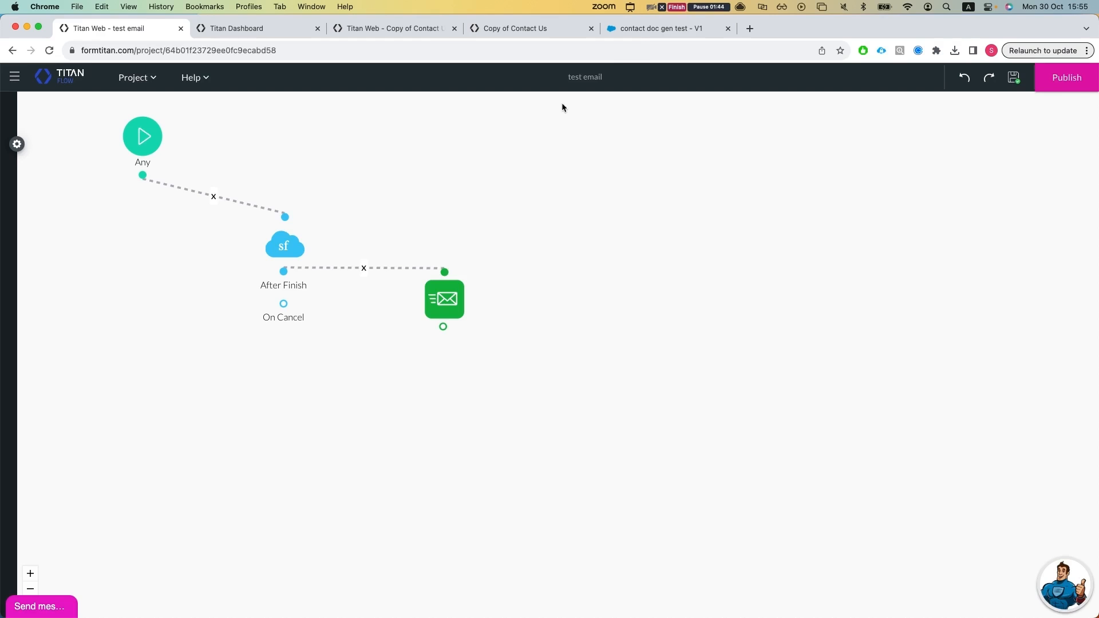
Step: Switch to Salesforce Flow Builder and review the ftAPIKey, ftFormHash and objectId inputs of the doc gen Apex action
left_click(639, 39)
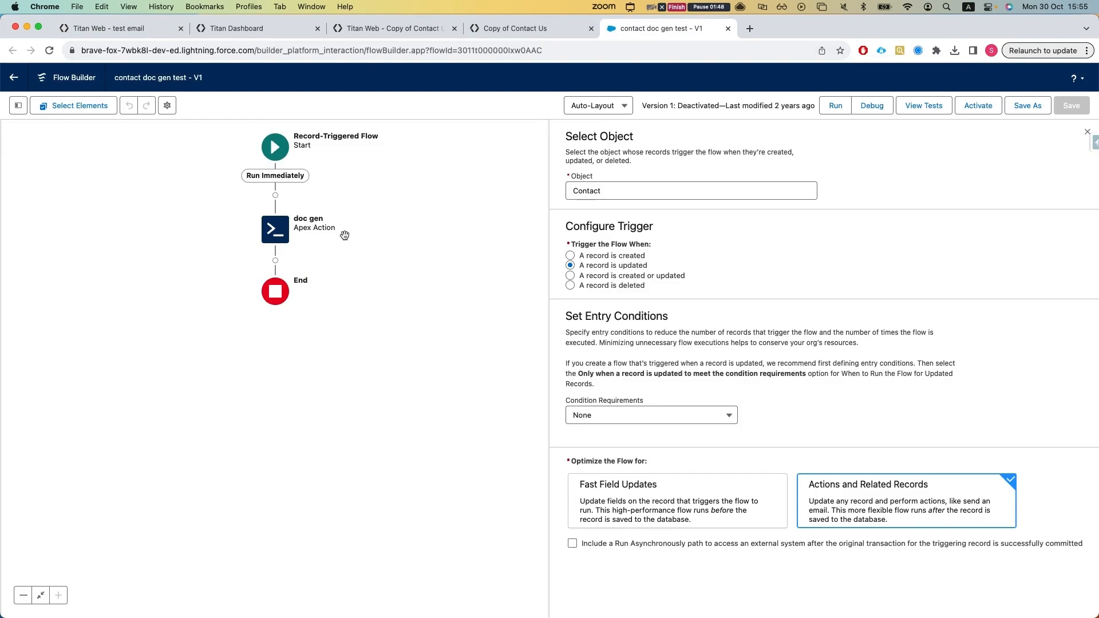
left_click(280, 234)
left_click(291, 365)
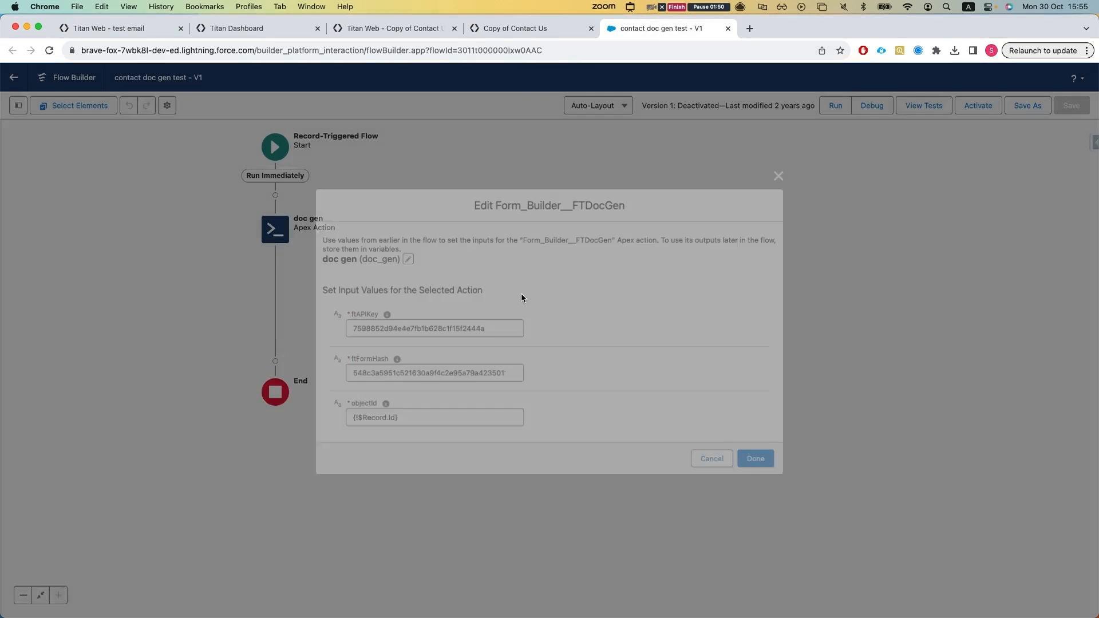
mouse_move(383, 318)
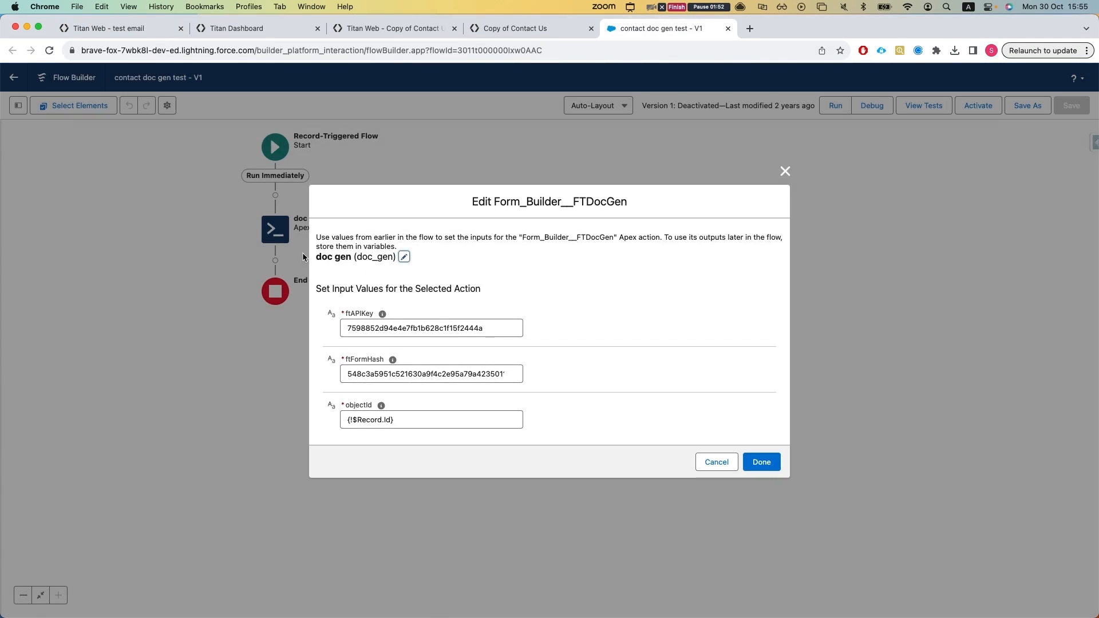
double_click(363, 330)
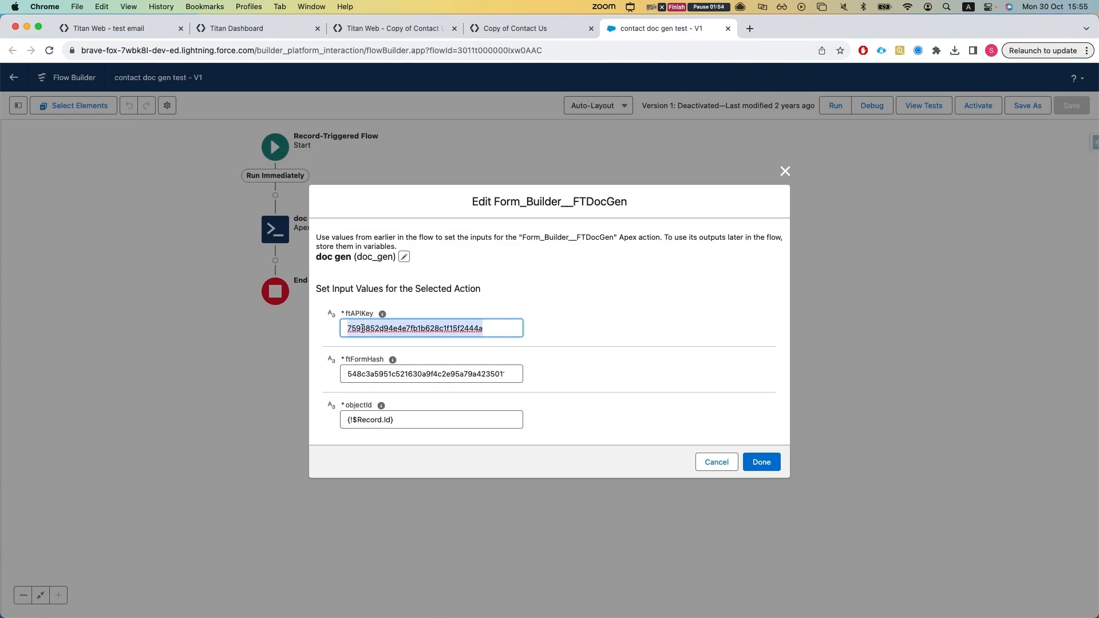
double_click(371, 377)
left_click_drag(349, 425, 481, 434)
left_click(493, 440)
left_click(785, 171)
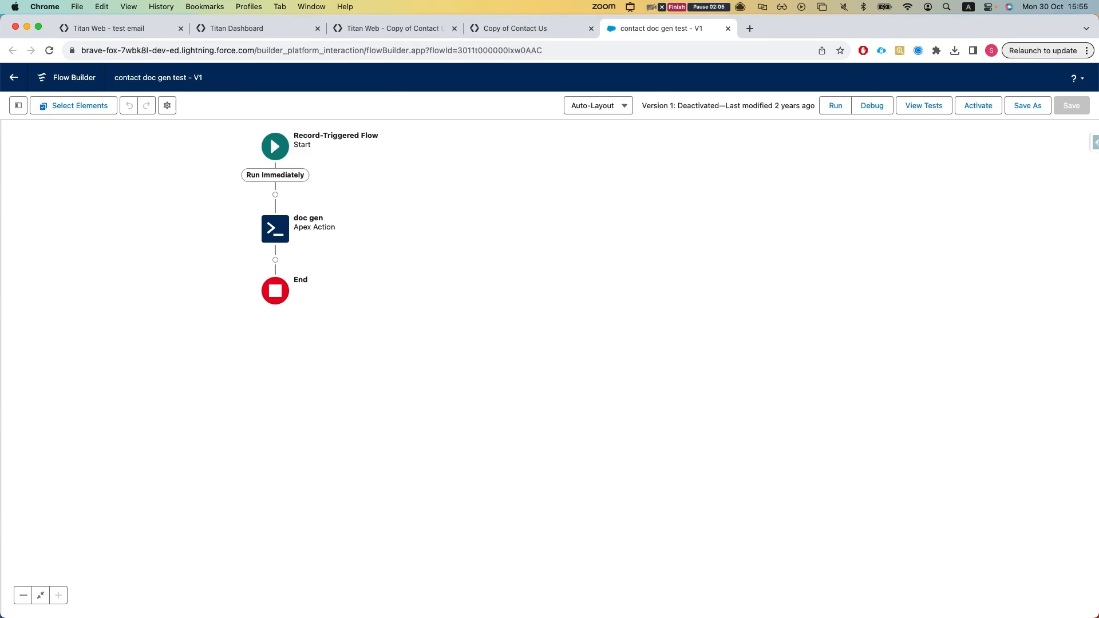
Step: Open the Salesforce contact record, clear its Title field and save the record
left_click(47, 138)
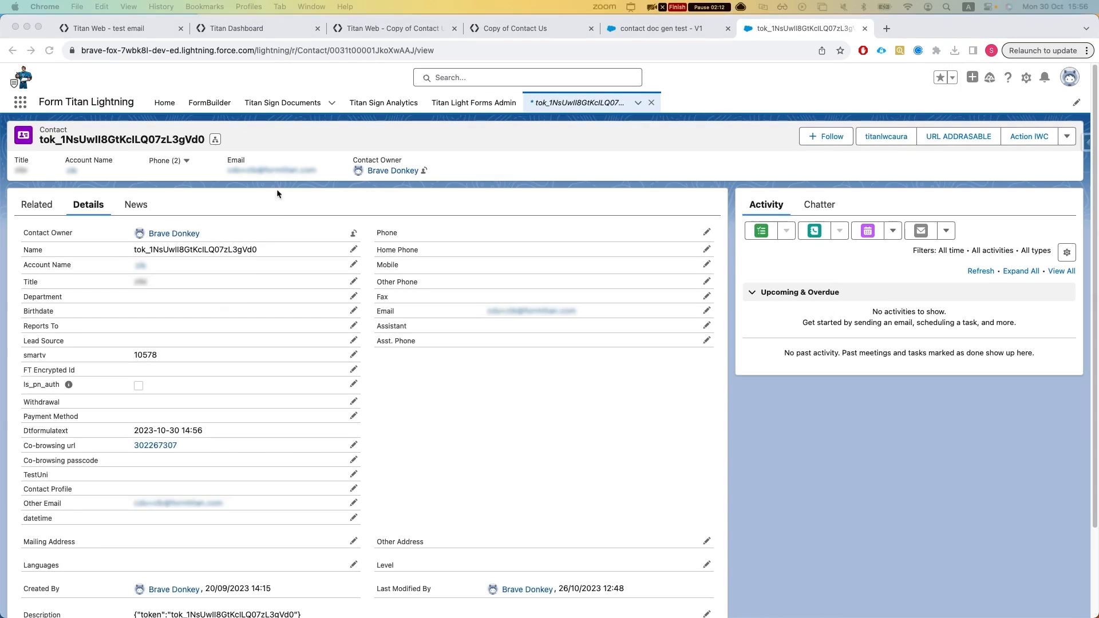
left_click(247, 273)
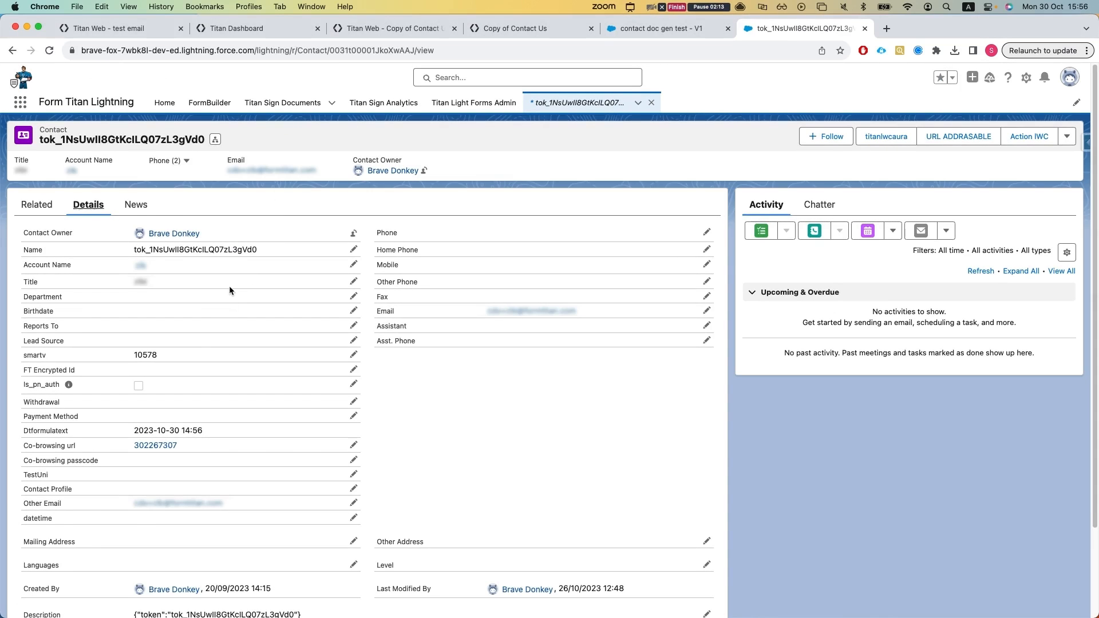
double_click(227, 280)
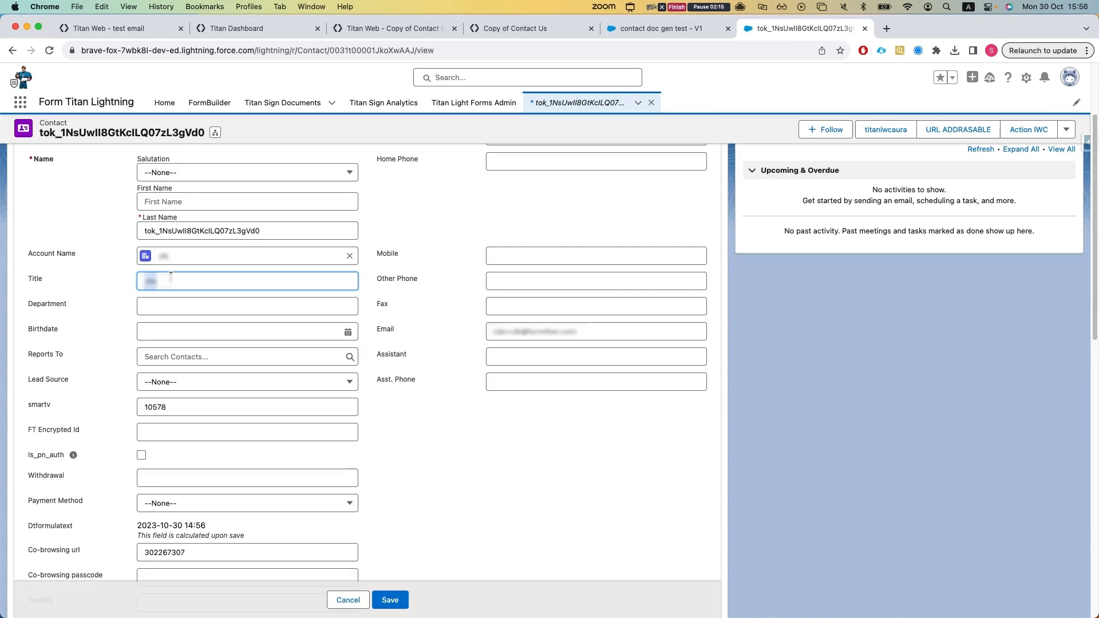
key("BackSpace")
left_click(390, 600)
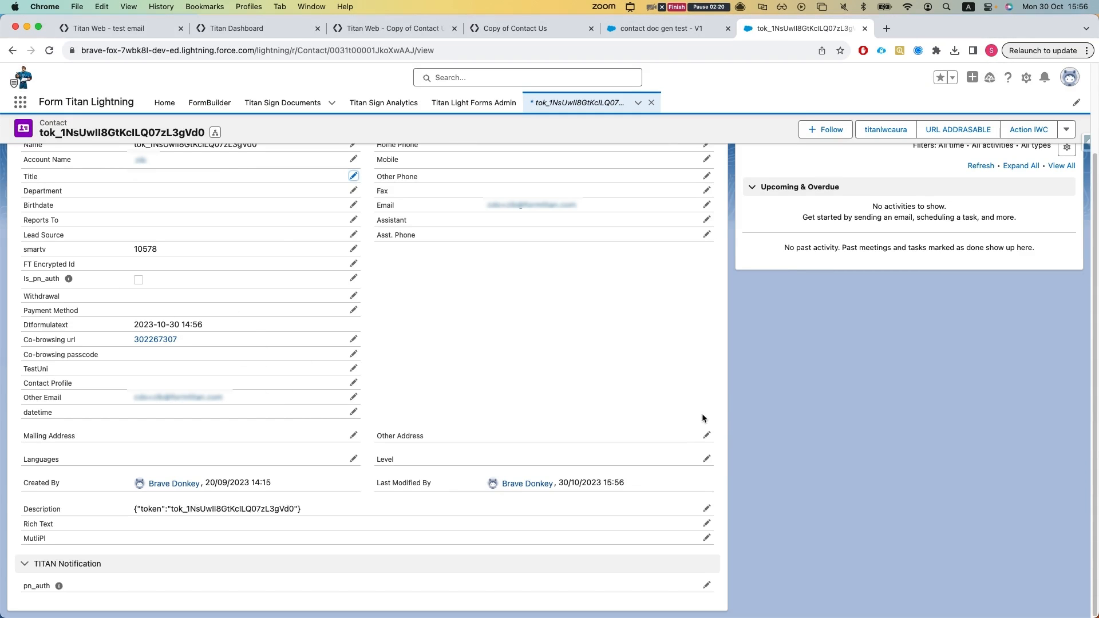
Step: Refresh the integration logs in the Titan settings and examine the latest entry's error message
left_click(260, 31)
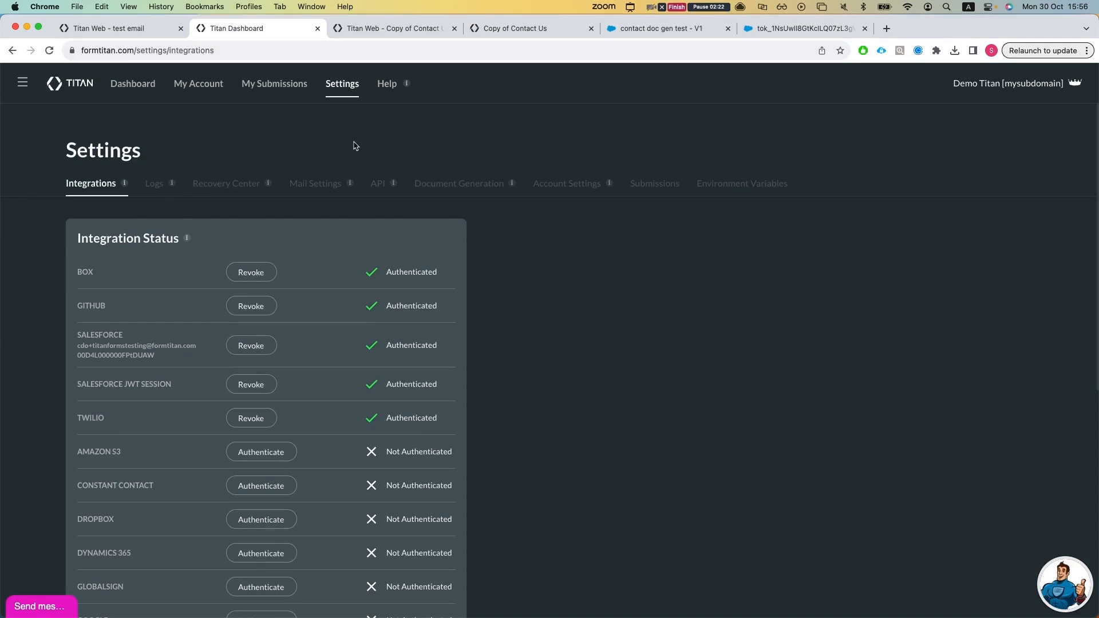
left_click(151, 184)
left_click(1006, 313)
left_click_drag(543, 346, 866, 336)
left_click(866, 335)
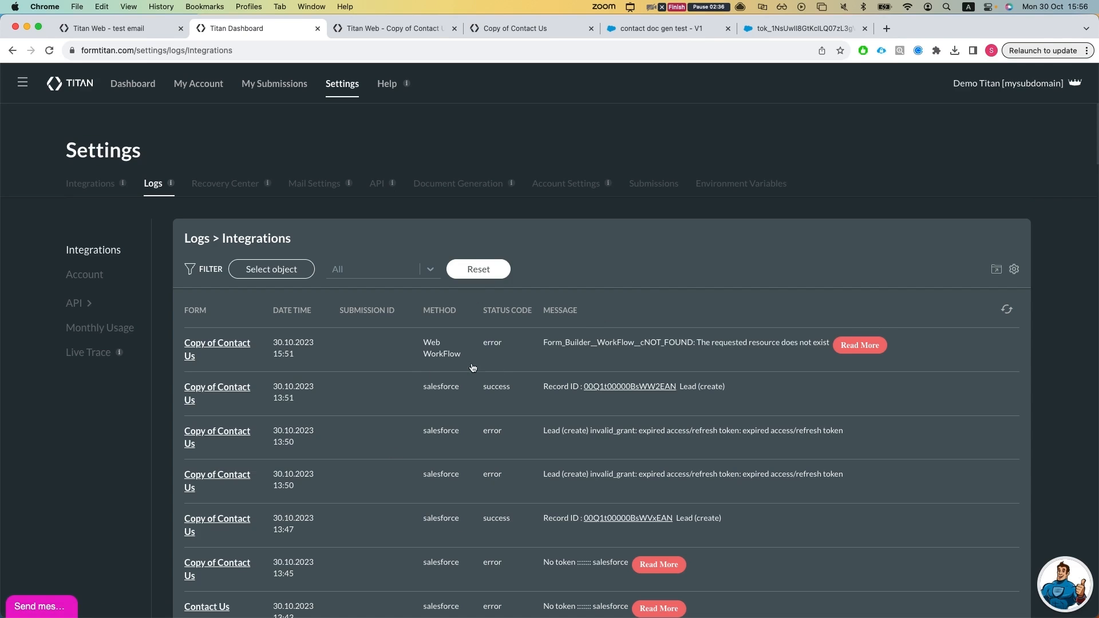
Step: Check the connected Salesforce account in the integration settings and revoke its authentication
left_click(87, 185)
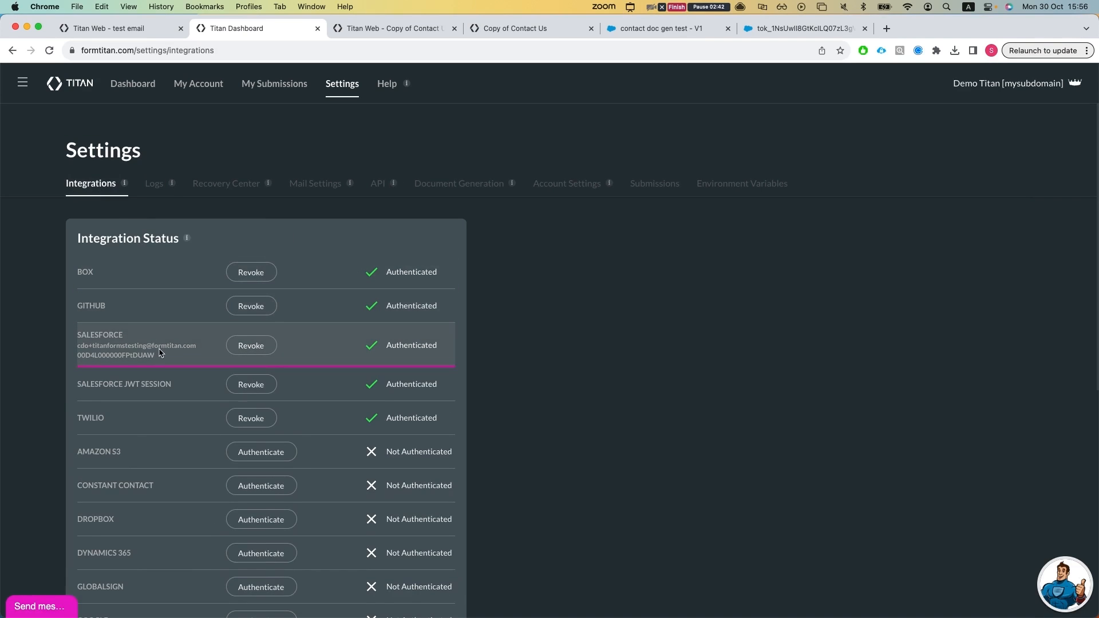
left_click_drag(198, 346, 104, 345)
left_click(116, 350)
left_click(250, 346)
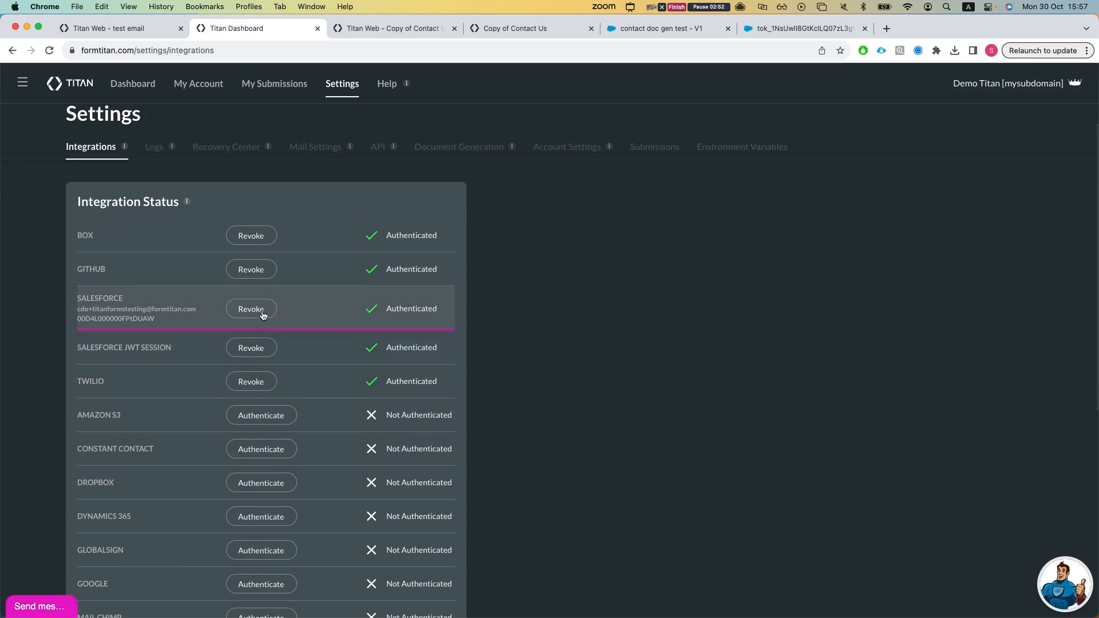
left_click(263, 315)
Step: Authenticate the Salesforce integration with the brave-fox Salesforce org
scroll(290, 366, "down", 7)
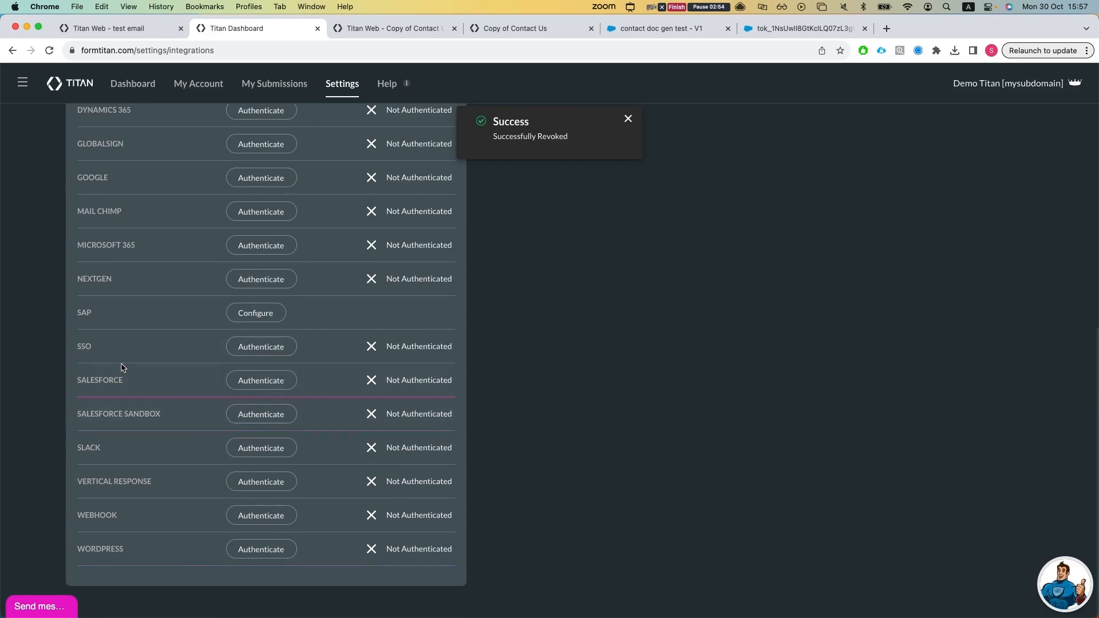
scroll(195, 452, "up", 2)
scroll(182, 463, "down", 1)
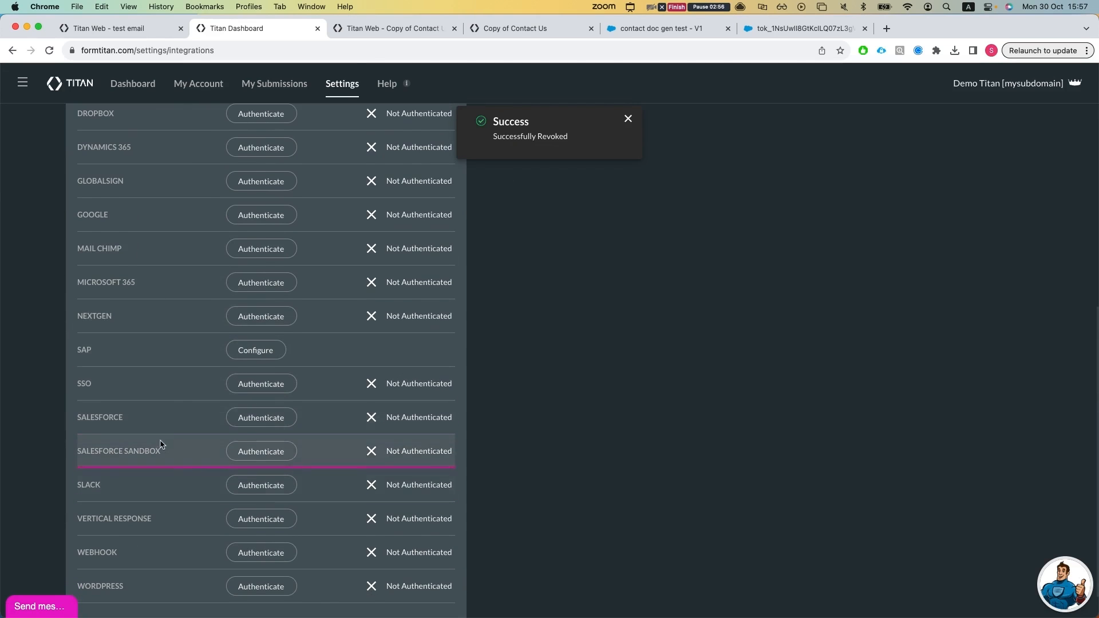
left_click(261, 417)
left_click(115, 177)
type("br")
key("BackSpace")
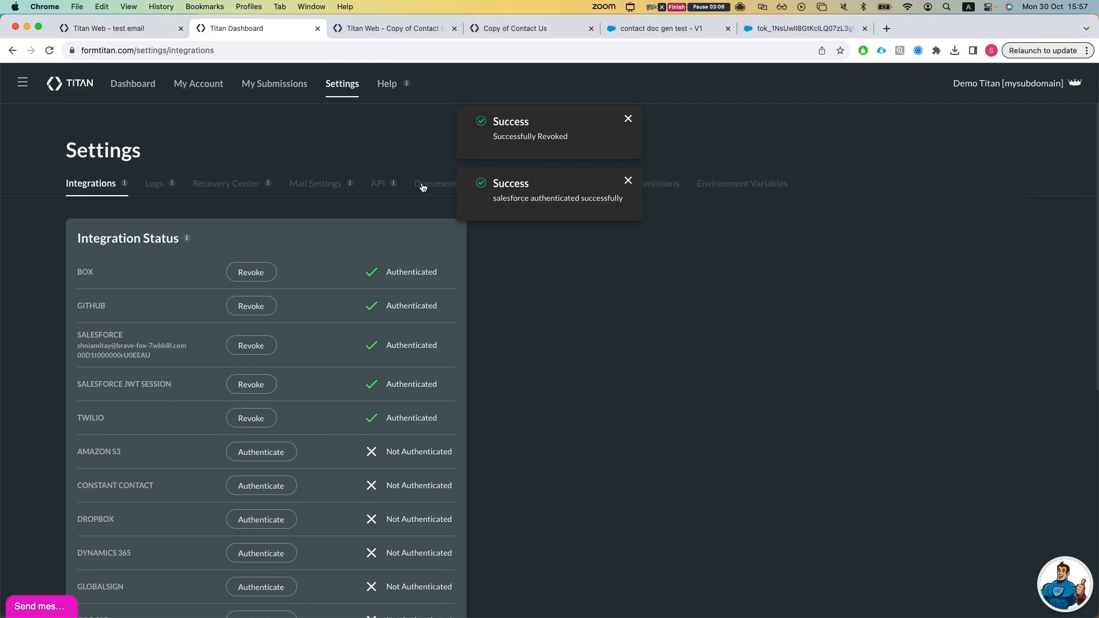
Step: Dismiss the notifications and allow API access in the Document Generation settings
left_click(420, 185)
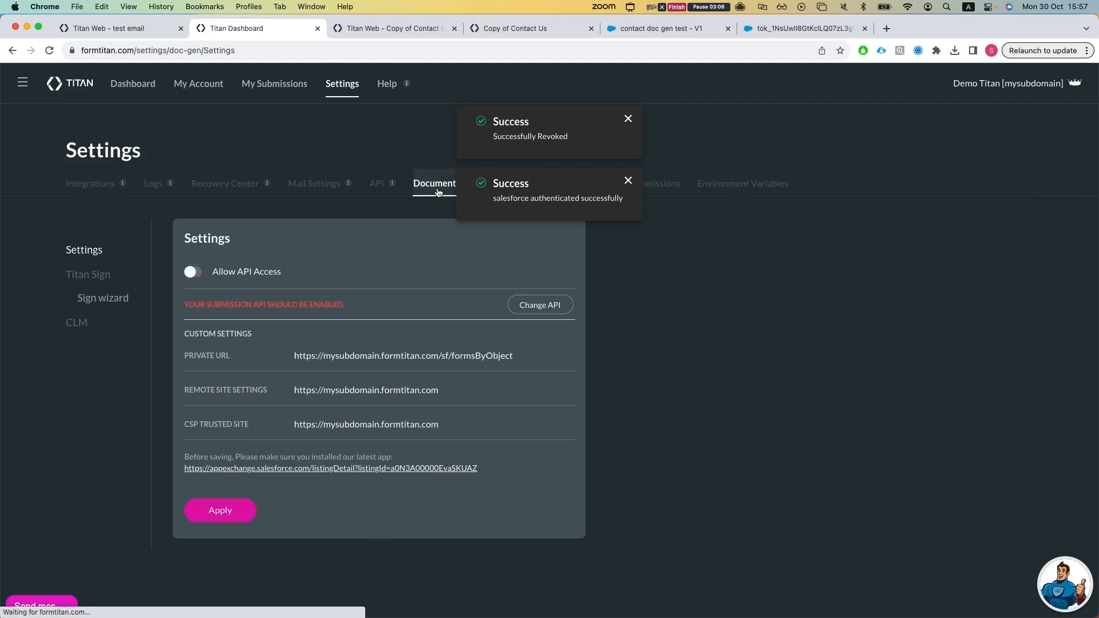
left_click(628, 180)
left_click(629, 120)
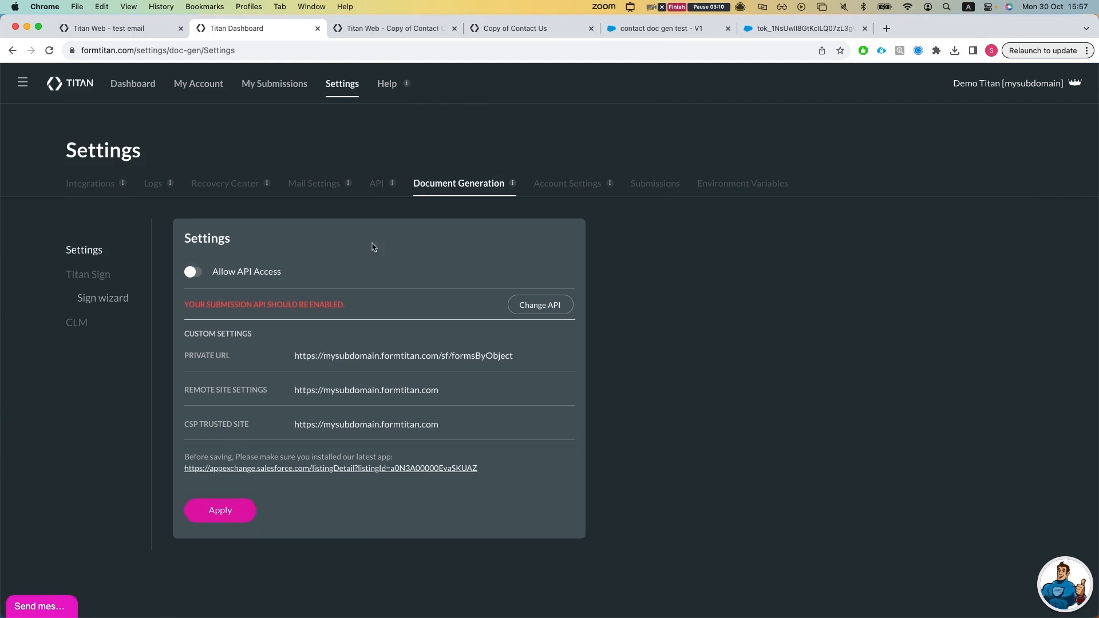
left_click(194, 273)
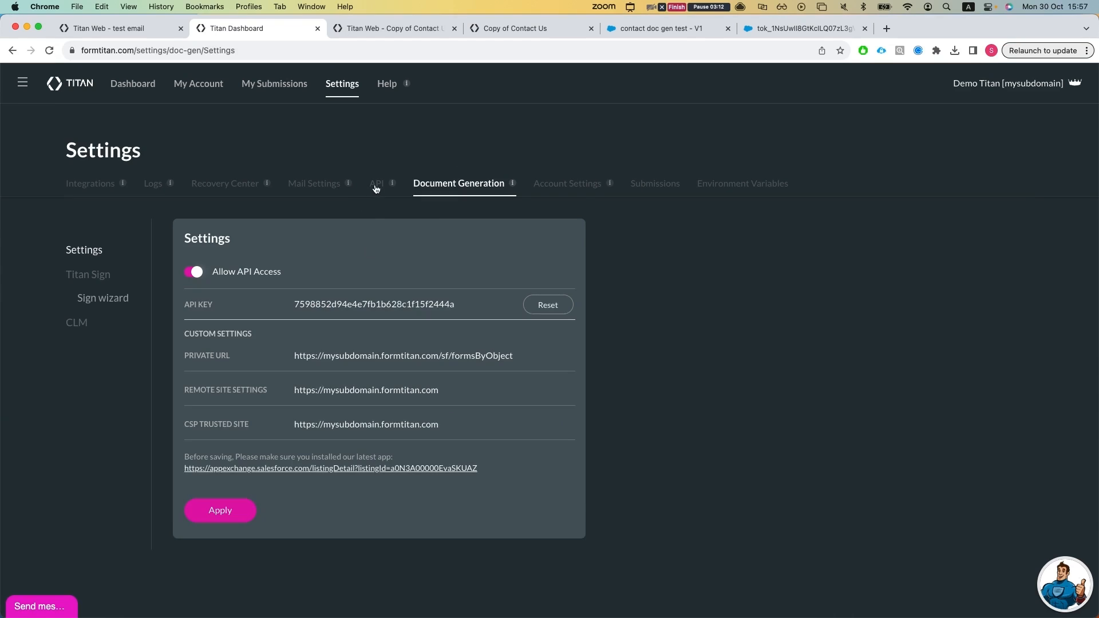
Step: Switch Submissions access off and back on in the account's API settings
left_click(376, 185)
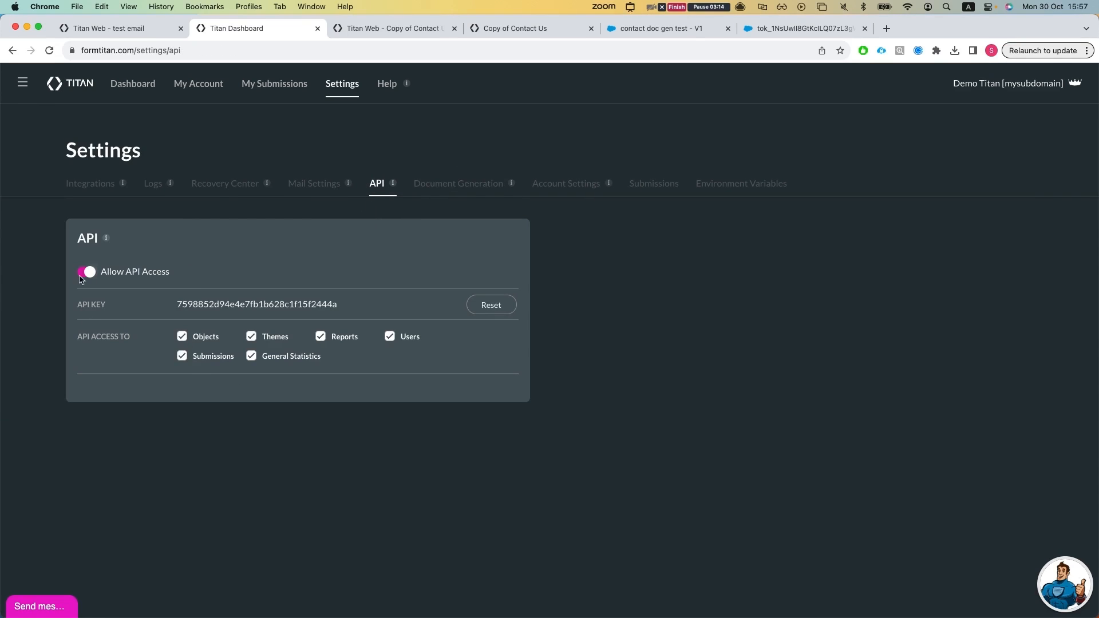
left_click(209, 358)
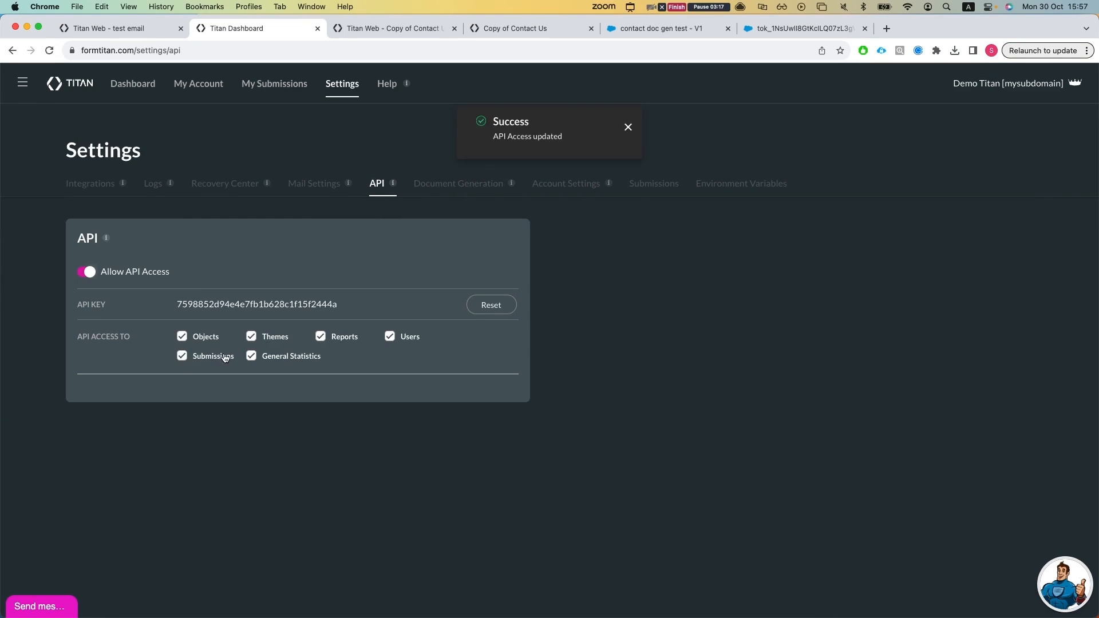
left_click(209, 359)
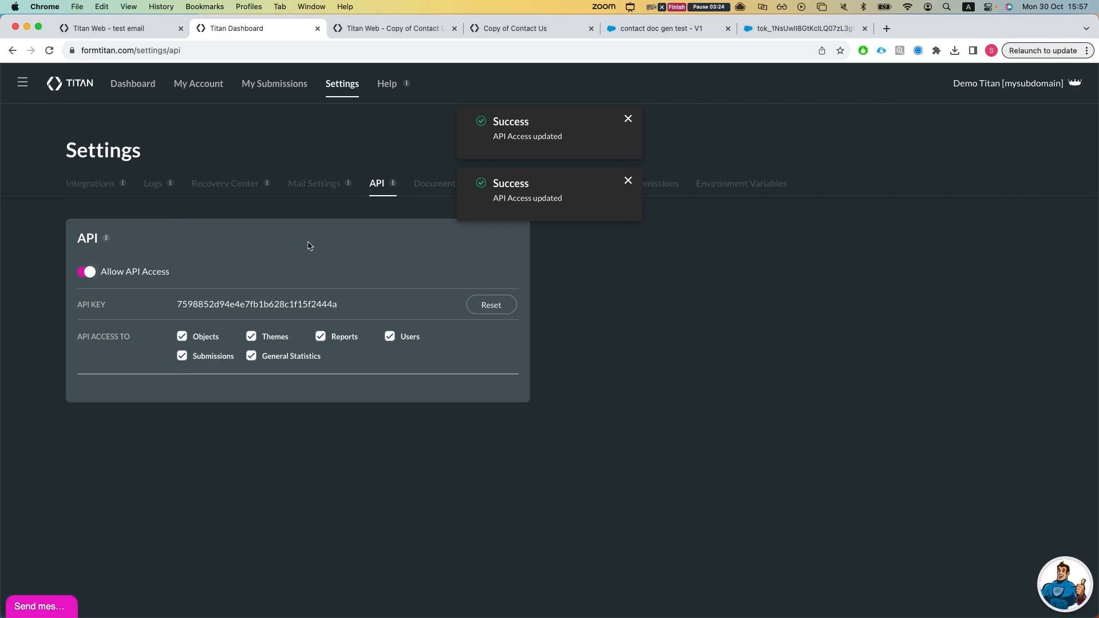
Step: Apply the Document Generation settings with API access allowed
left_click(444, 191)
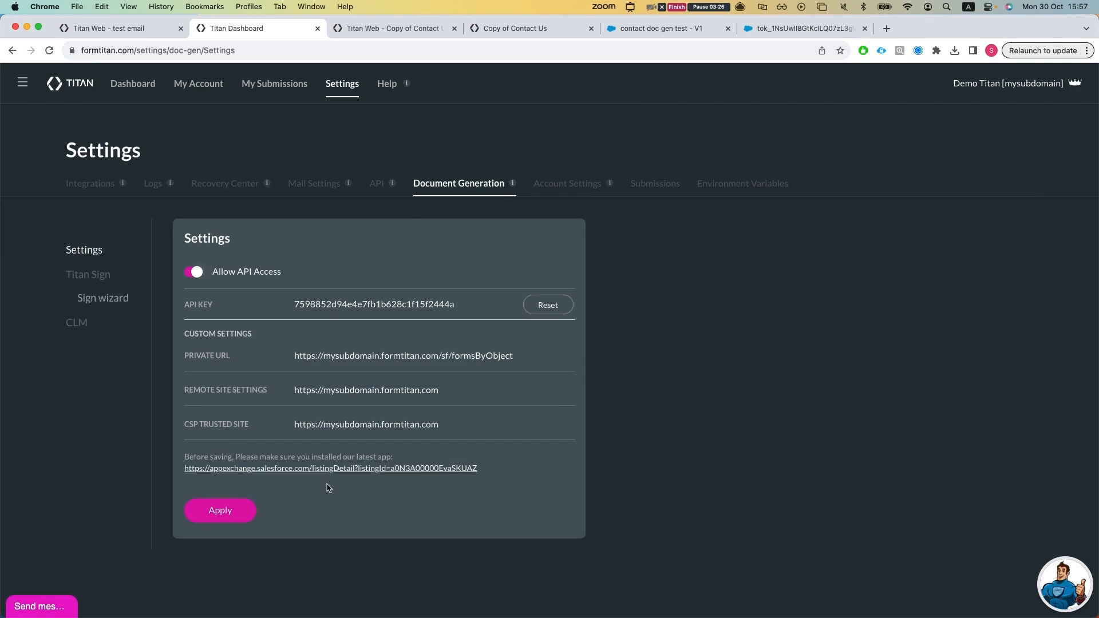
left_click(235, 520)
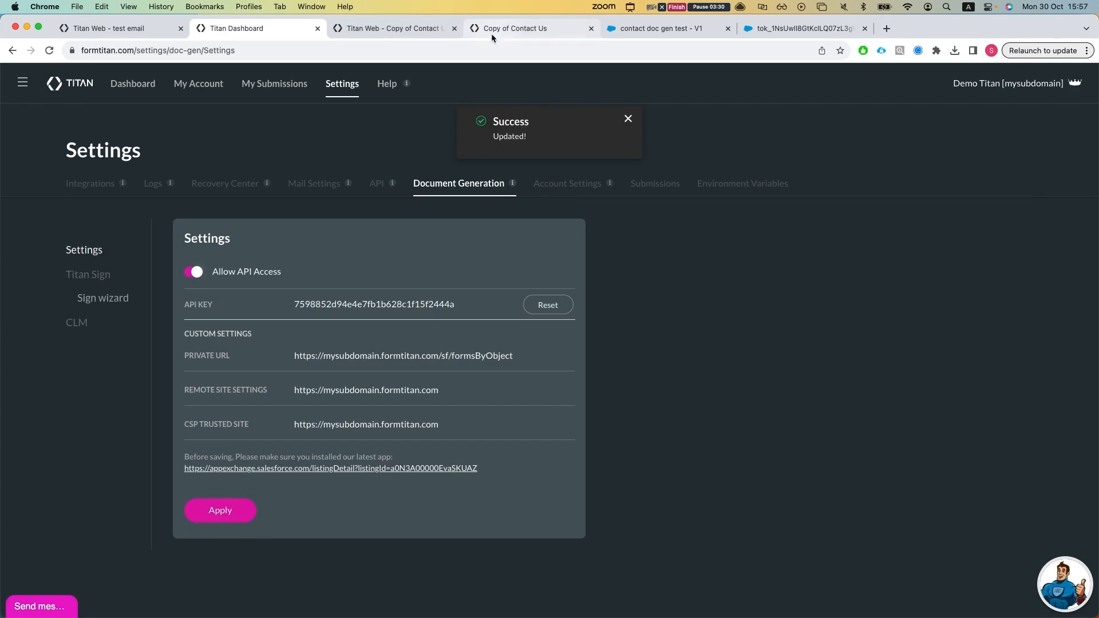
Step: Switch to the contact record in the brave-fox Salesforce org
left_click(661, 28)
key("ctrl+Tab")
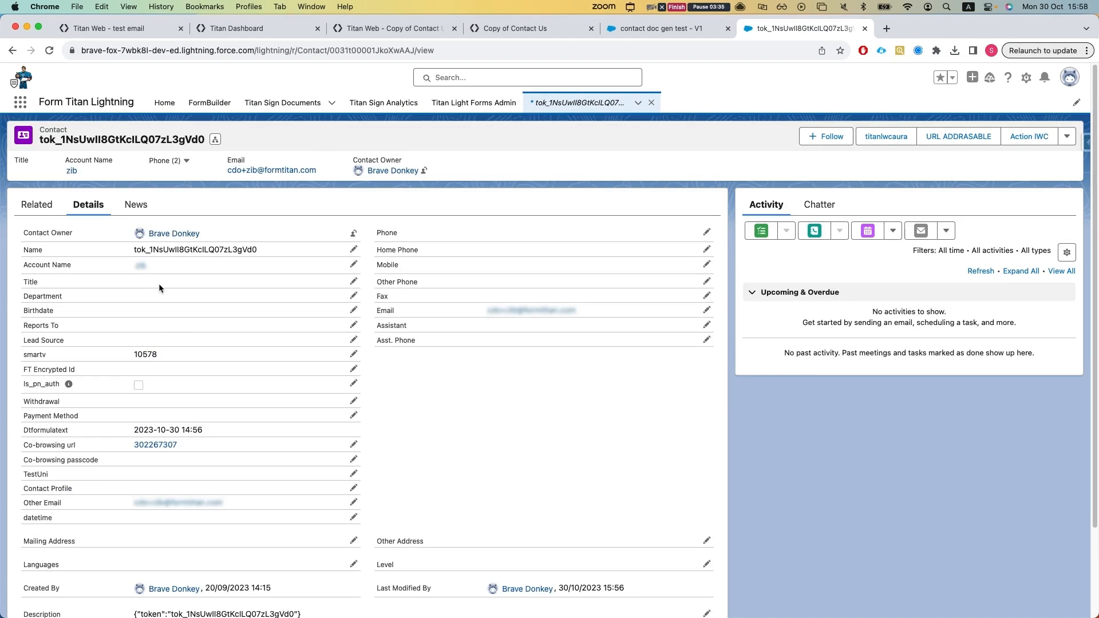
double_click(159, 285)
type("aa")
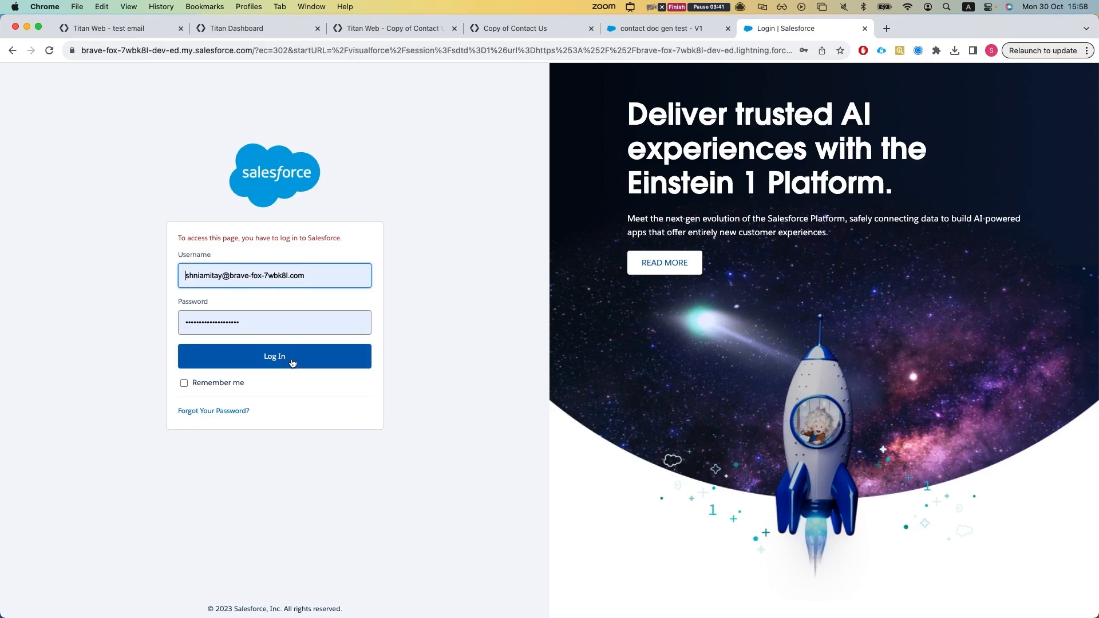
left_click(292, 363)
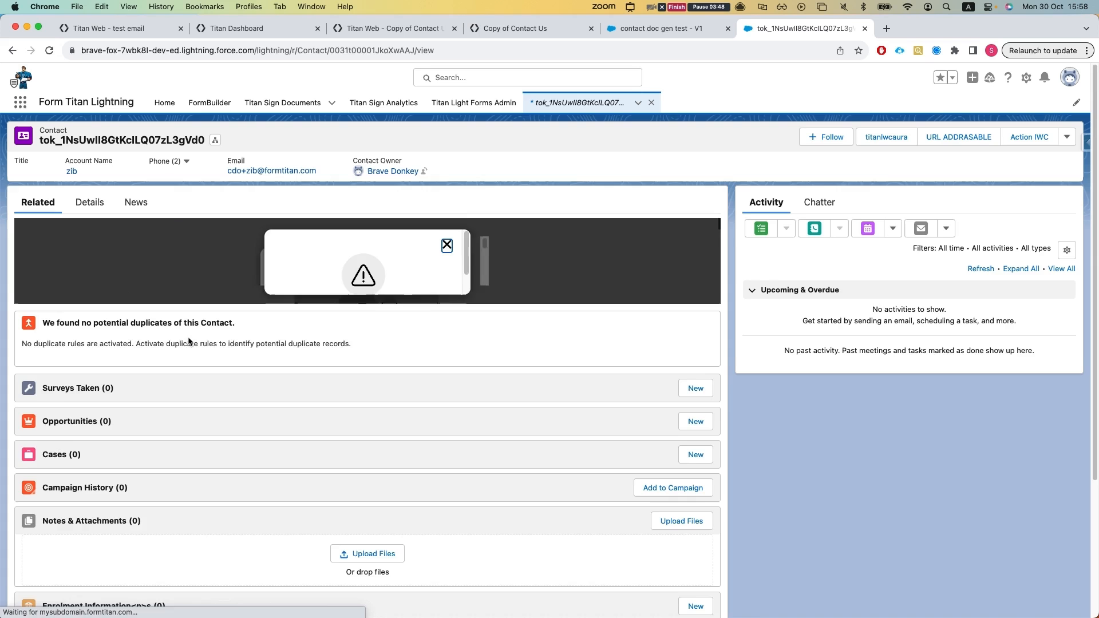
Step: Set the contact's Title to aa in the record details and save the record
left_click(91, 204)
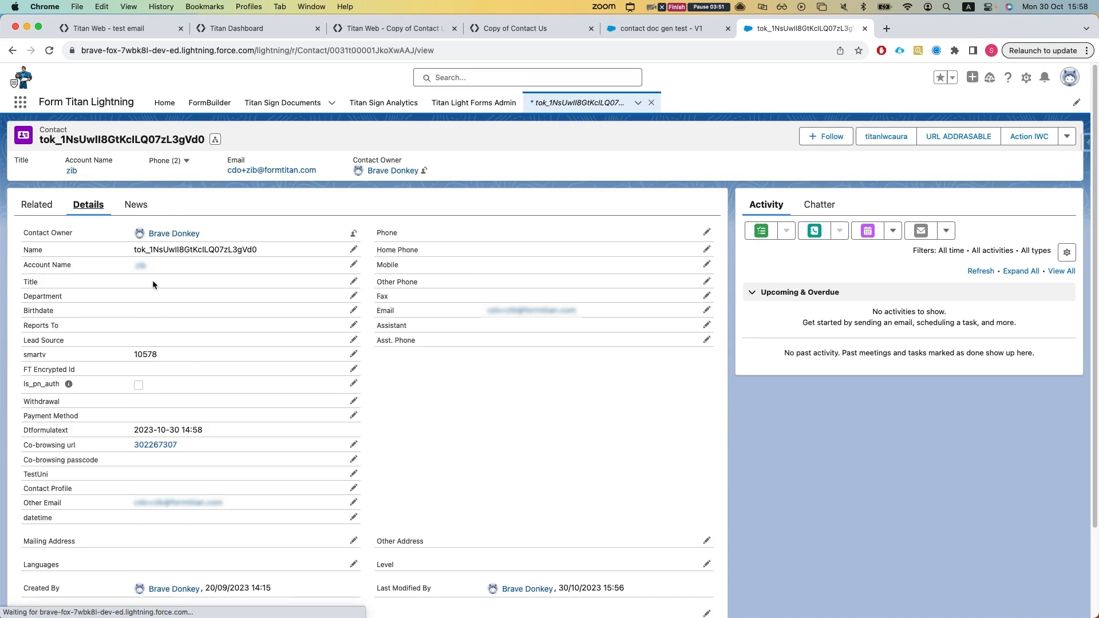
double_click(152, 283)
type("aa")
left_click(400, 599)
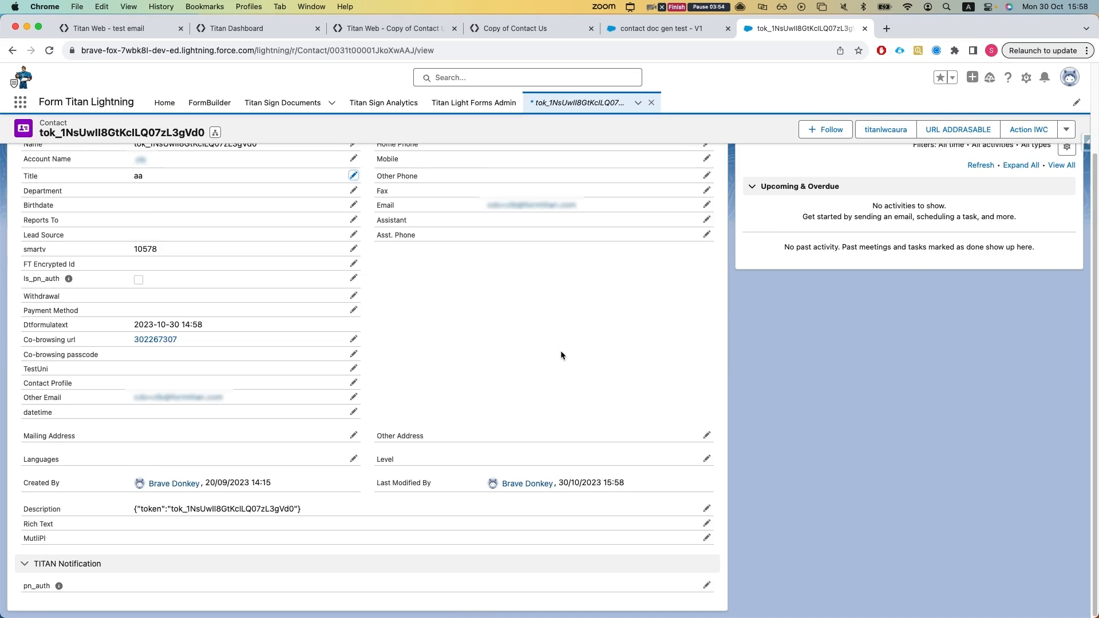
Step: Switch to the Titan dashboard and refresh the integration logs to check the Word Demo document generation run
left_click(401, 28)
left_click(245, 30)
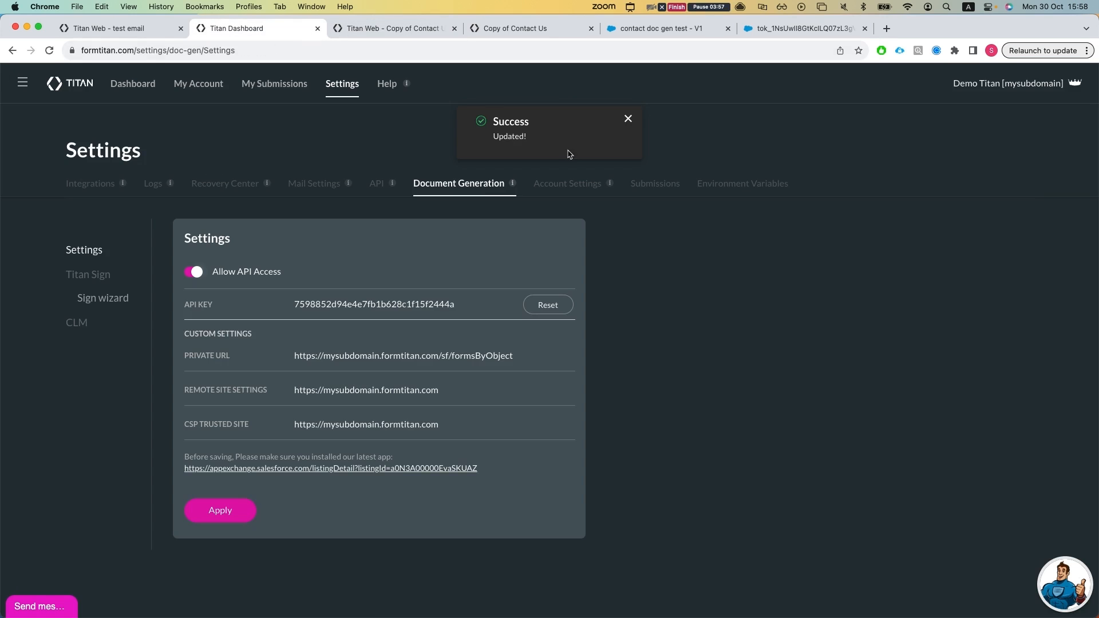
left_click(152, 185)
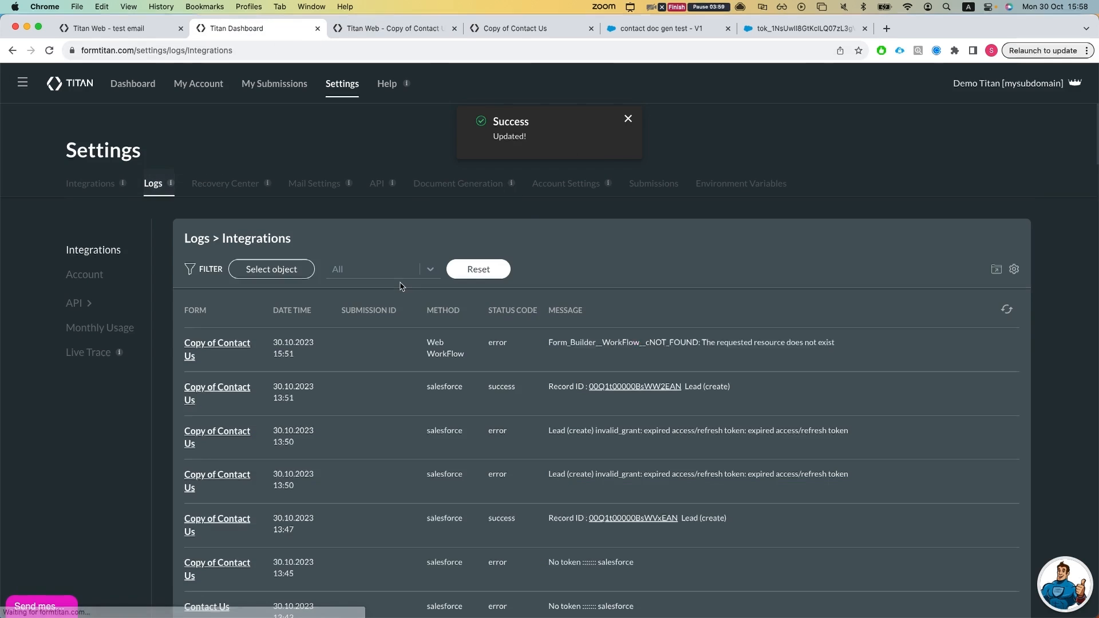
left_click(1015, 311)
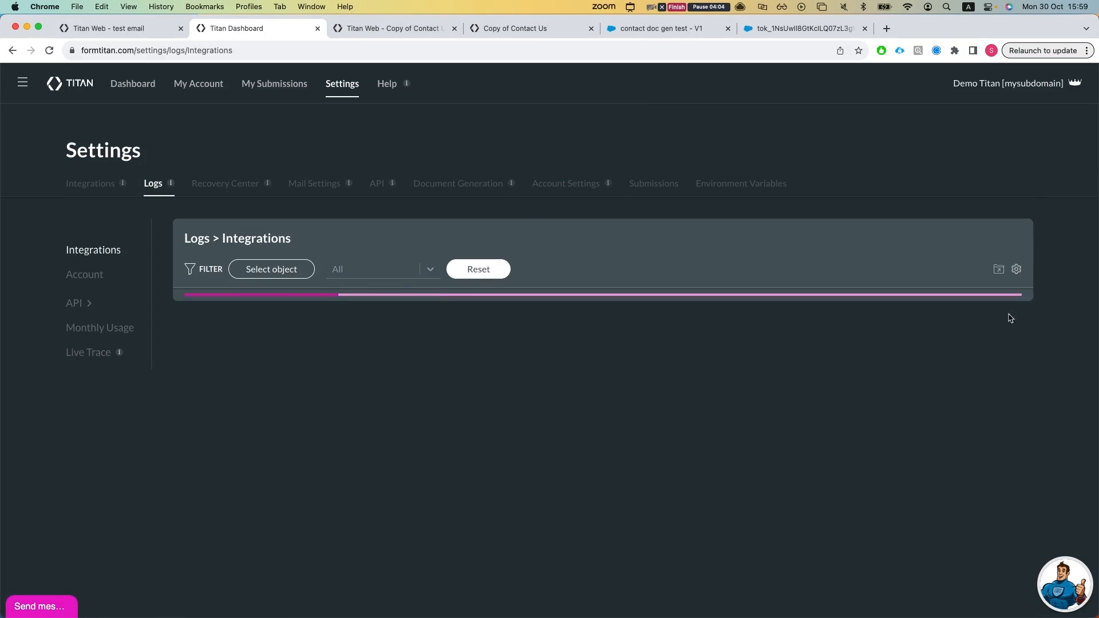
left_click_drag(845, 350, 837, 363)
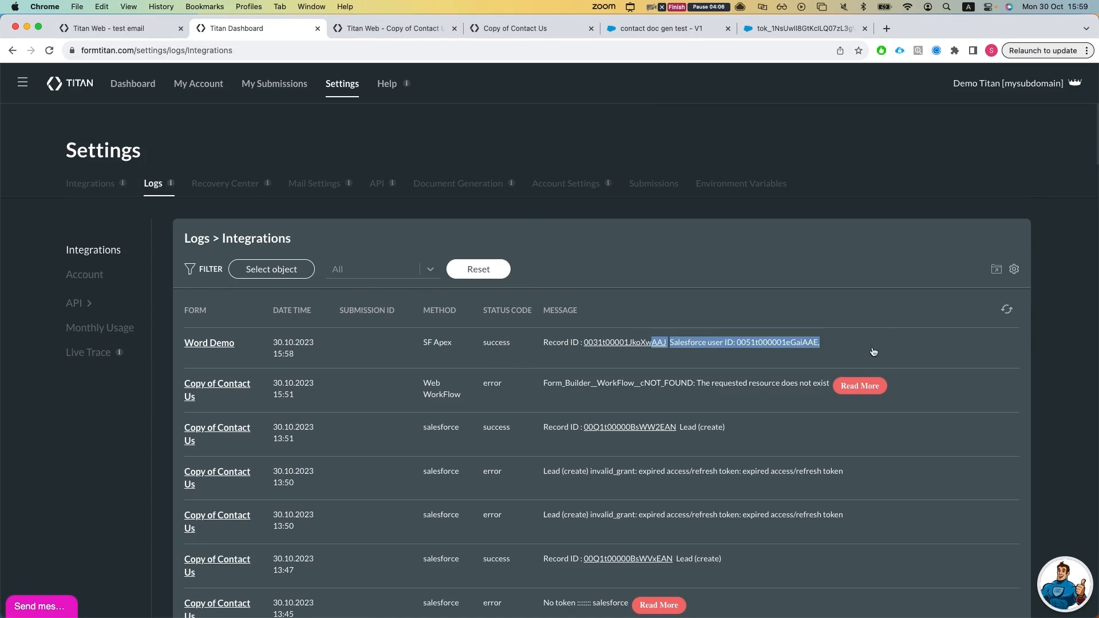
left_click(1007, 310)
left_click(1007, 310)
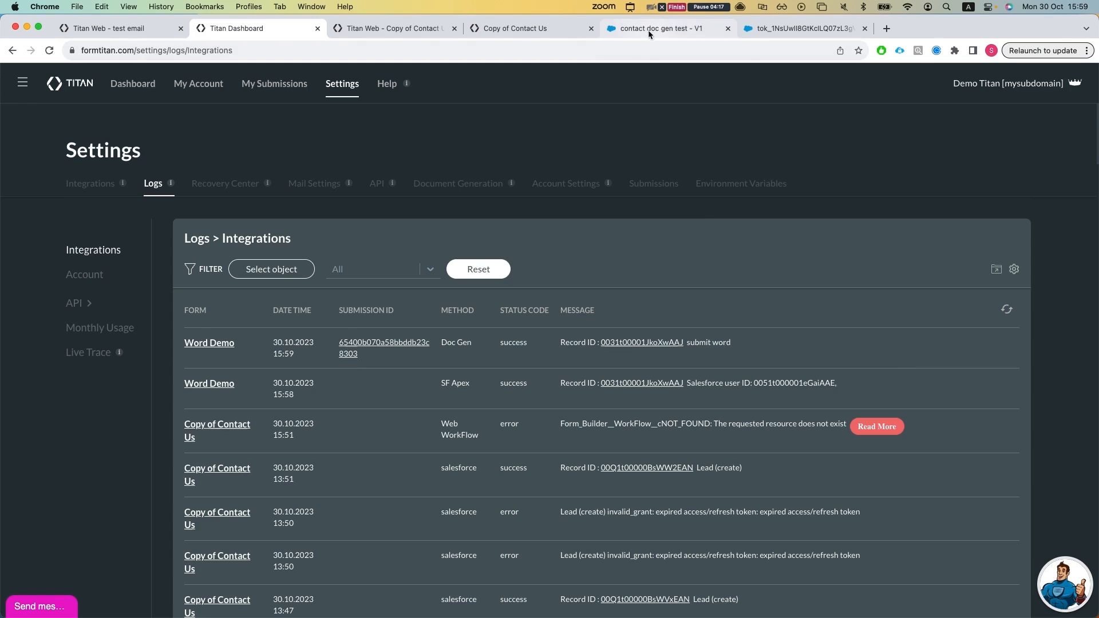
Step: Switch to the contact doc gen test flow and inspect the start element's object and trigger settings
left_click(679, 32)
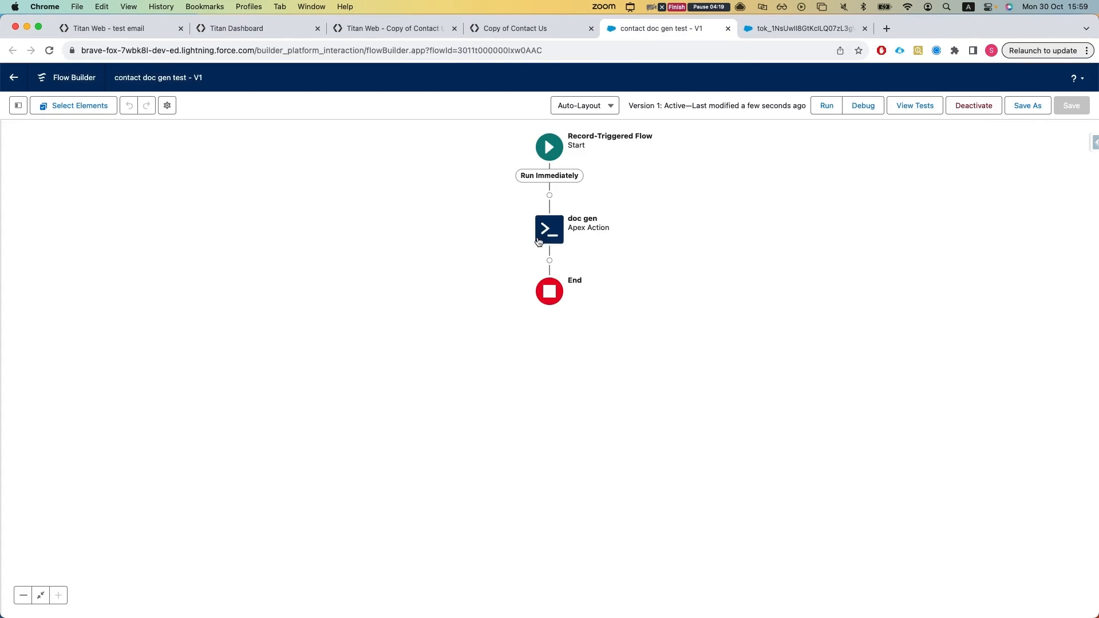
left_click(544, 233)
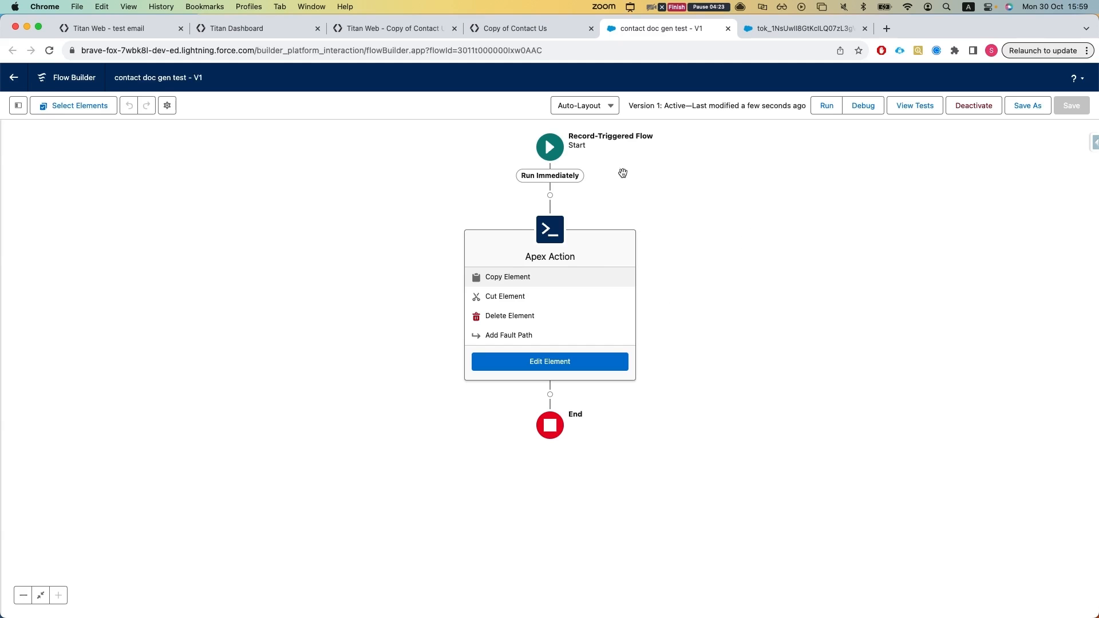
left_click(550, 147)
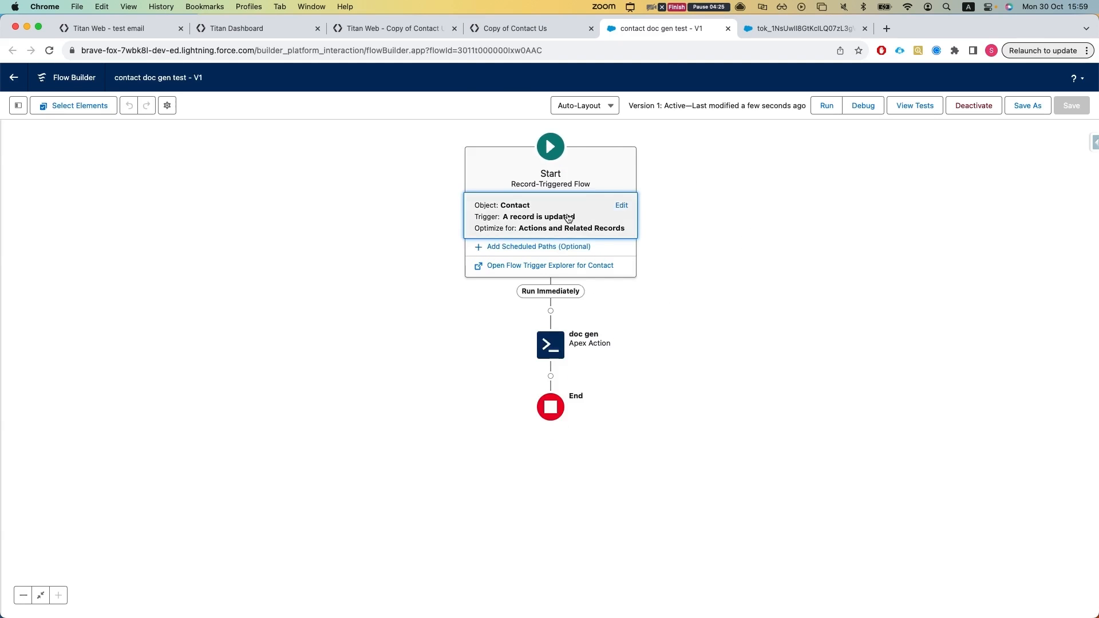
left_click(621, 205)
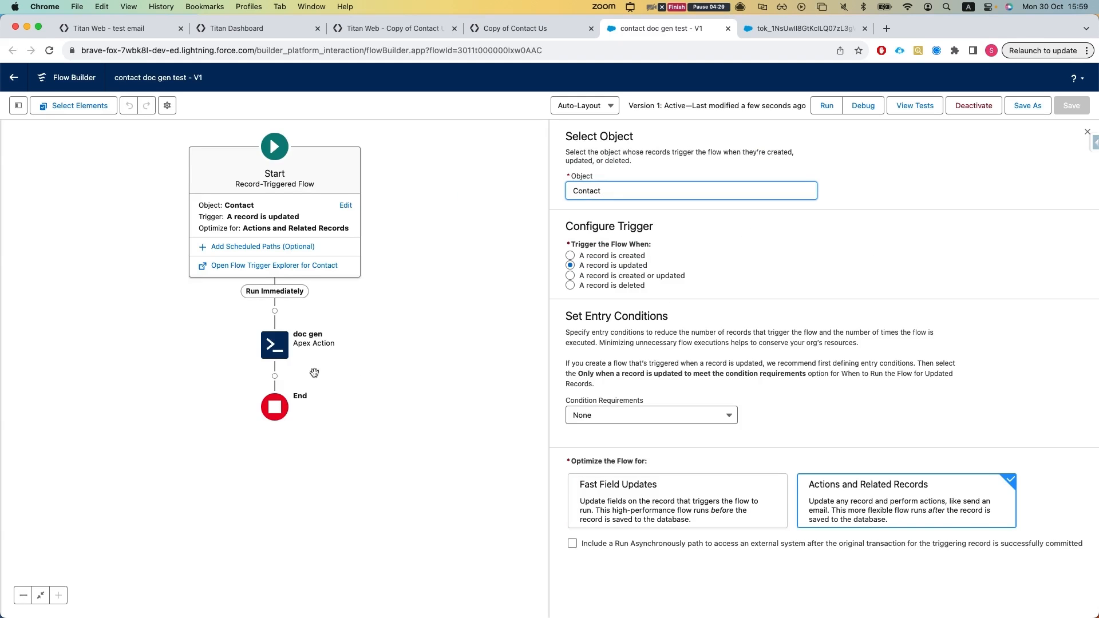
Step: Open the doc gen Apex action for editing and examine its ftAPIKey and ftFormHash input values
left_click_drag(295, 352, 295, 351)
left_click(289, 347)
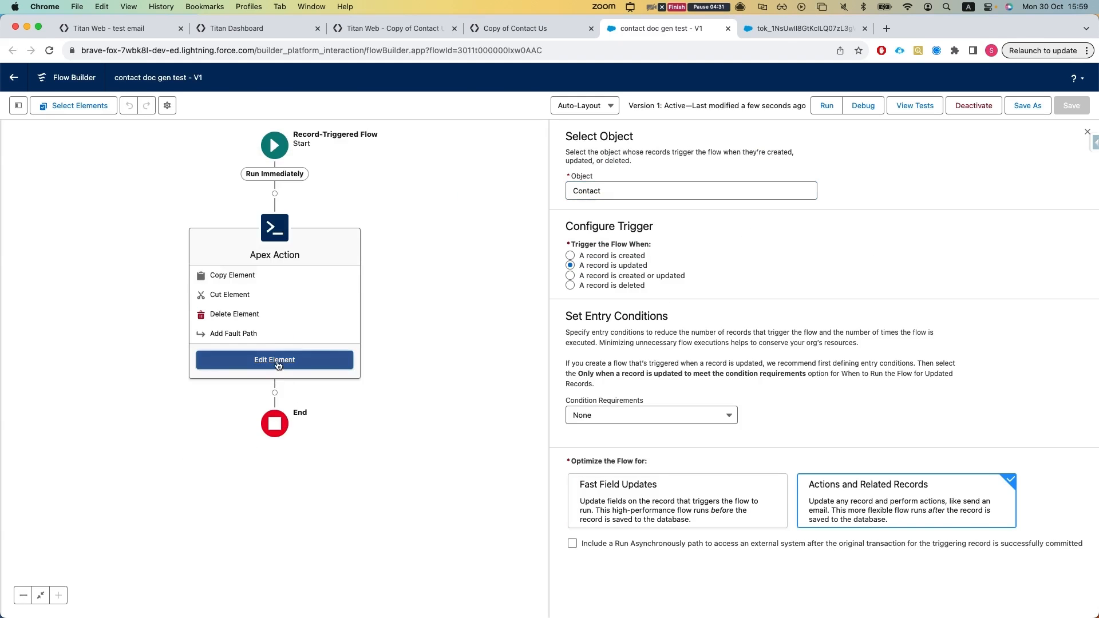
left_click(283, 359)
double_click(437, 329)
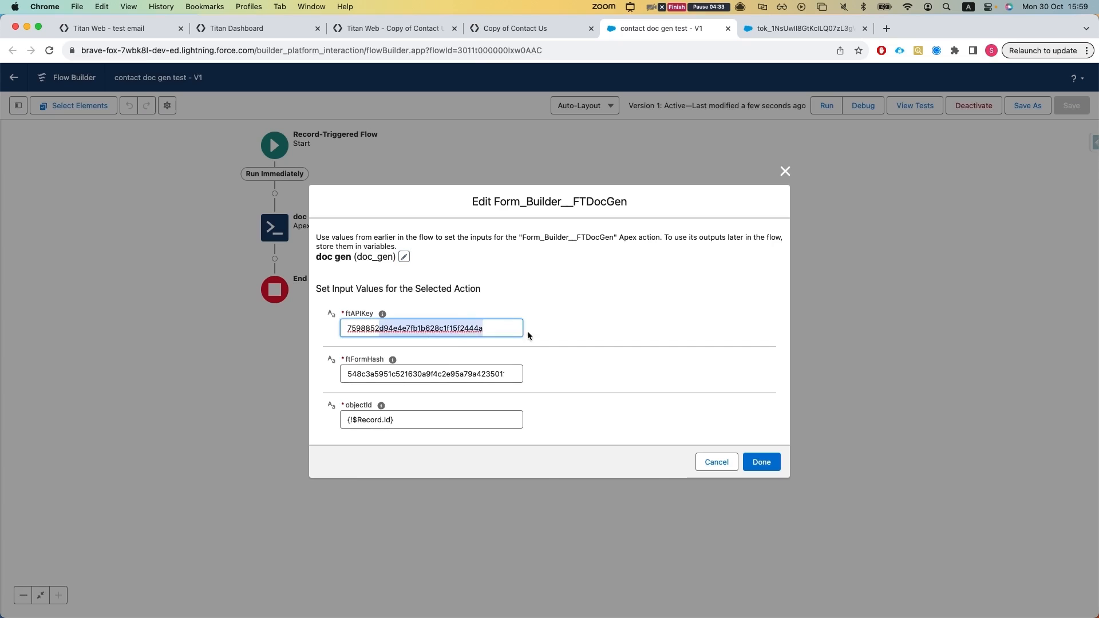
double_click(452, 372)
double_click(450, 329)
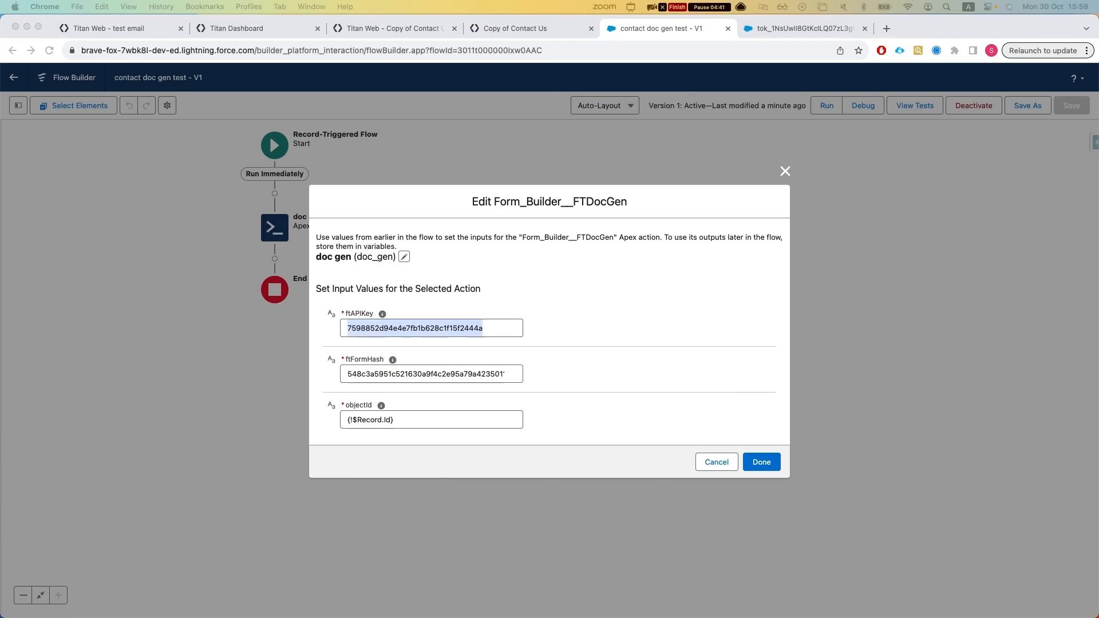
left_click(449, 381)
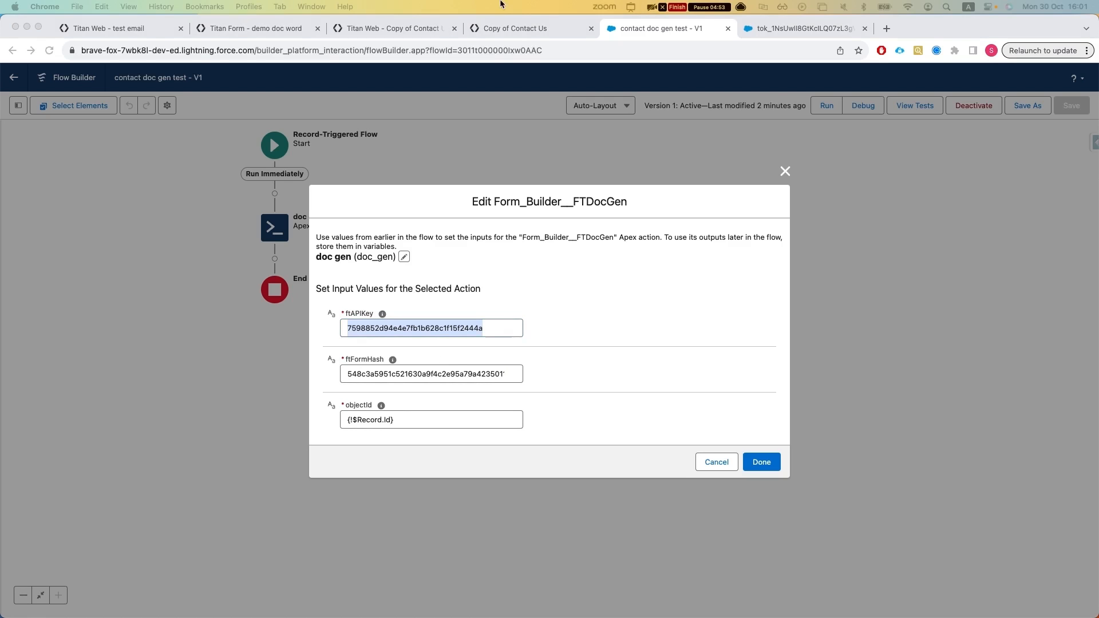
Step: In the demo doc word form, examine the Word mapping's Process Builder ftFormHash and ftApiKey, and close the mapping without changes
left_click(265, 29)
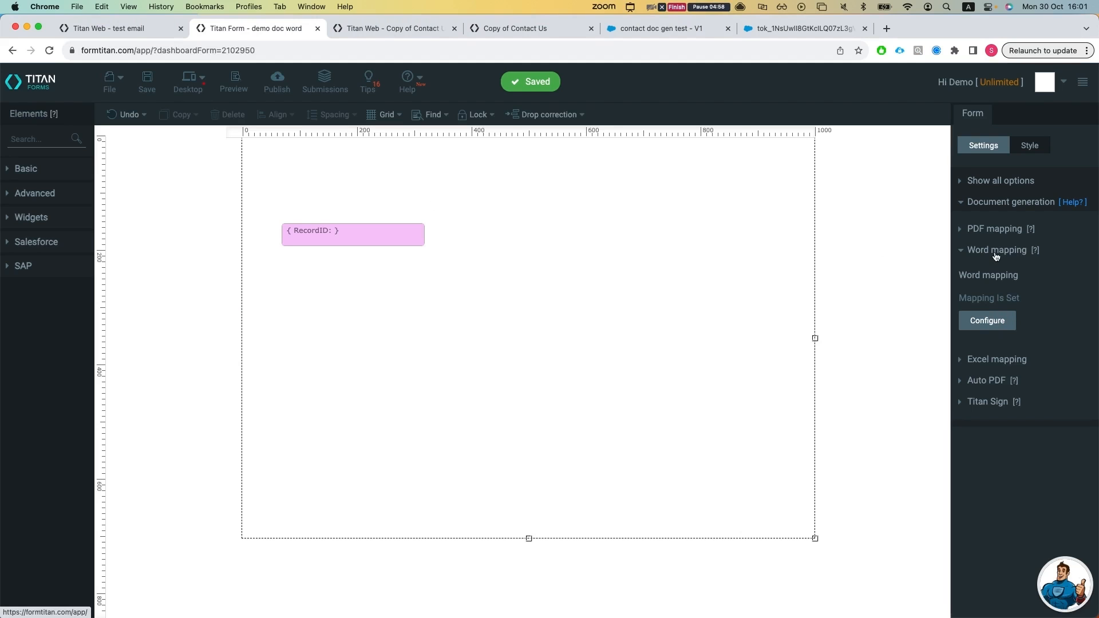
left_click(988, 321)
scroll(432, 422, "down", 3)
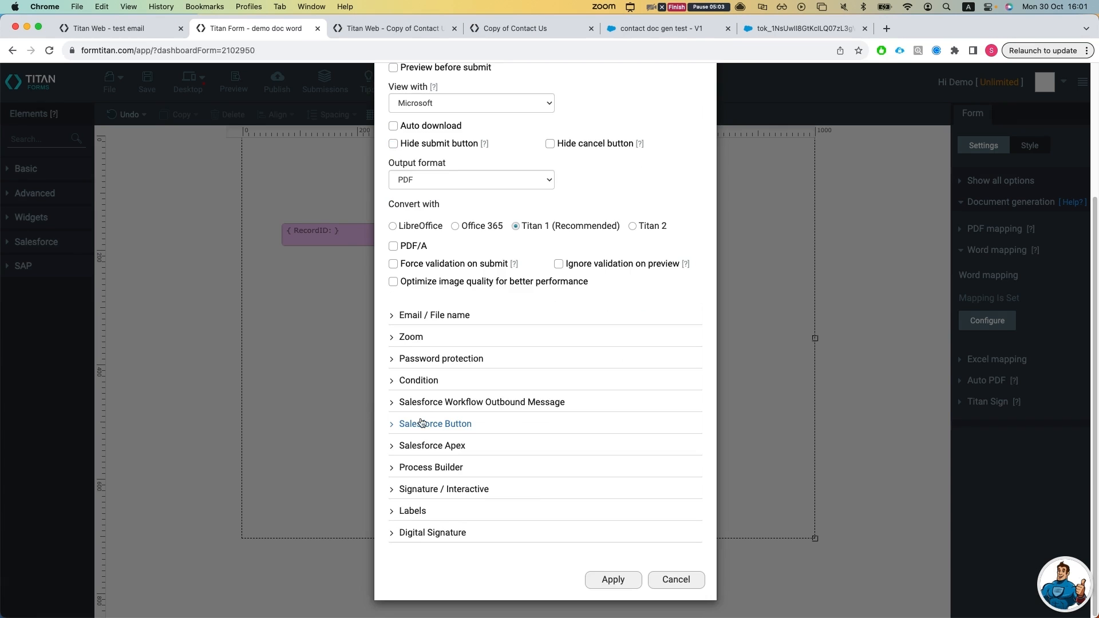
left_click(424, 467)
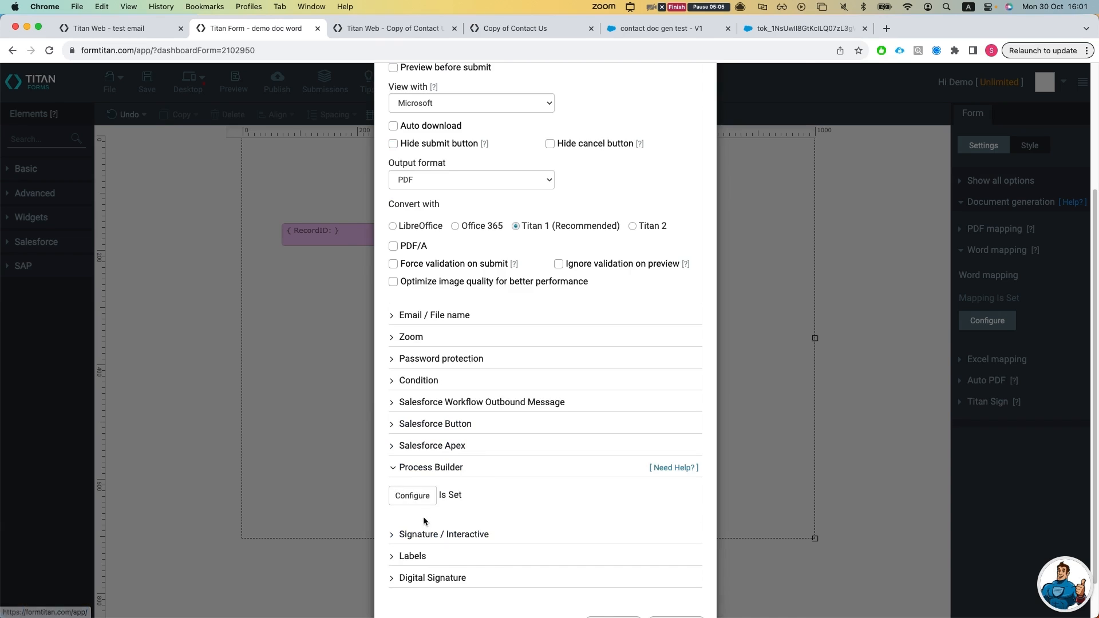
left_click(414, 497)
left_click_drag(393, 277, 310, 255)
left_click(382, 278)
double_click(365, 321)
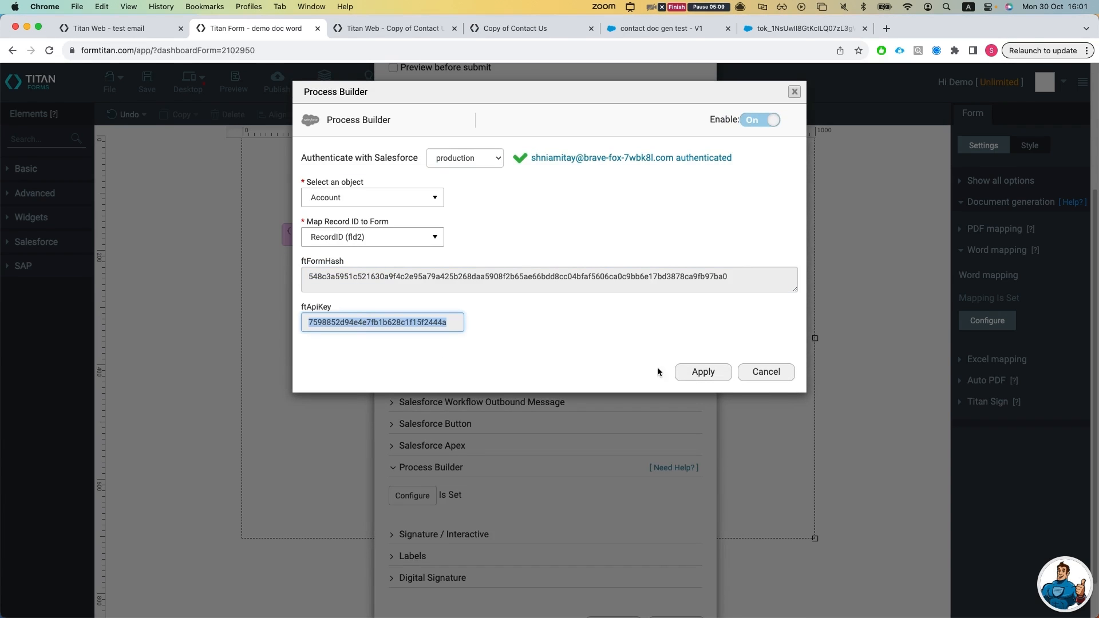
left_click(766, 372)
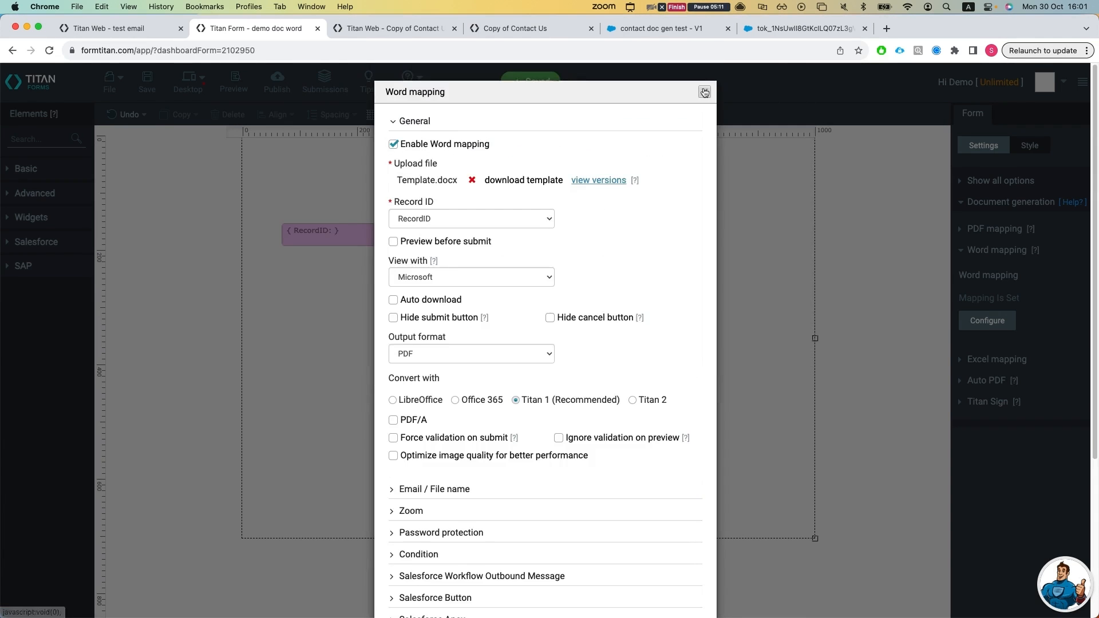
left_click(704, 92)
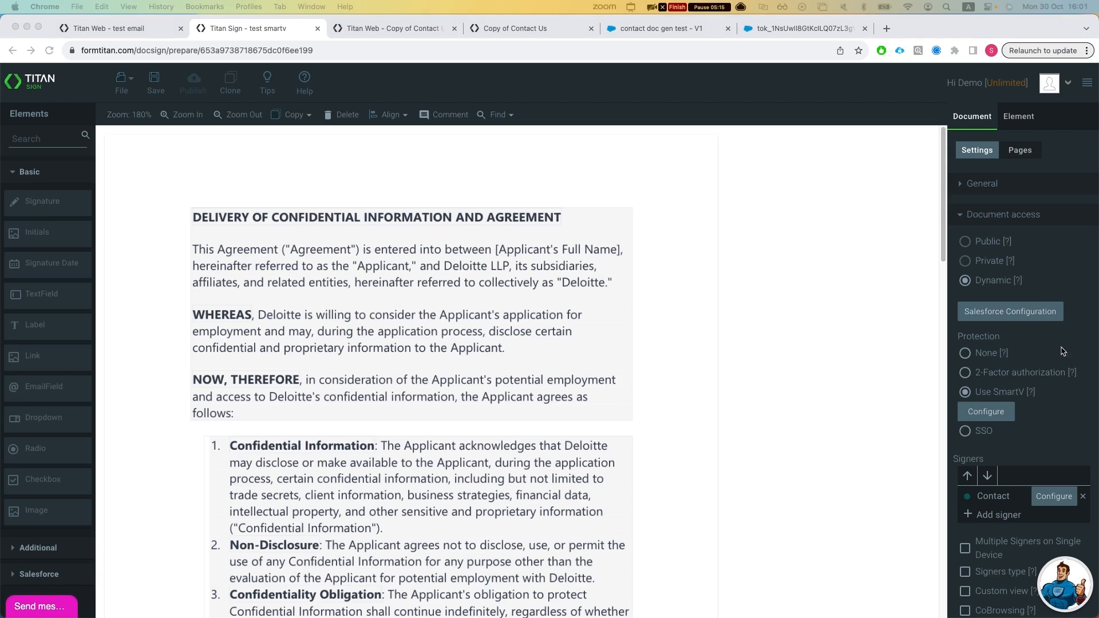
Step: Open the Titan Sign document's Salesforce Configuration and examine the ftFormHash and ftApiKey for Process Builder / Flow
left_click(1023, 317)
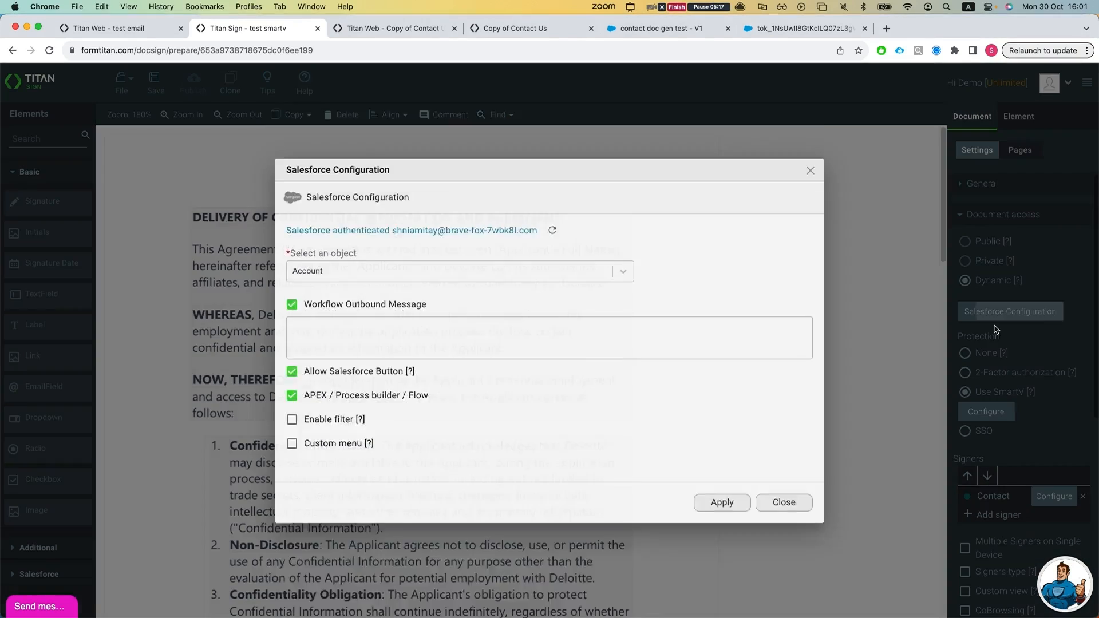
left_click_drag(591, 487, 243, 470)
left_click_drag(480, 506, 221, 512)
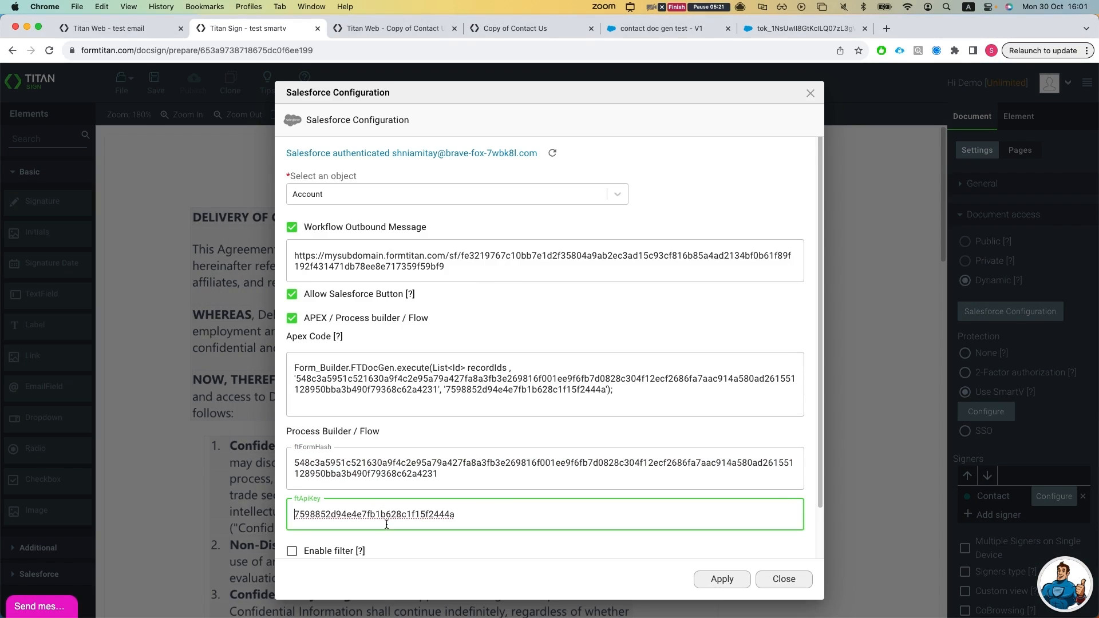
scroll(386, 523, "down", 2)
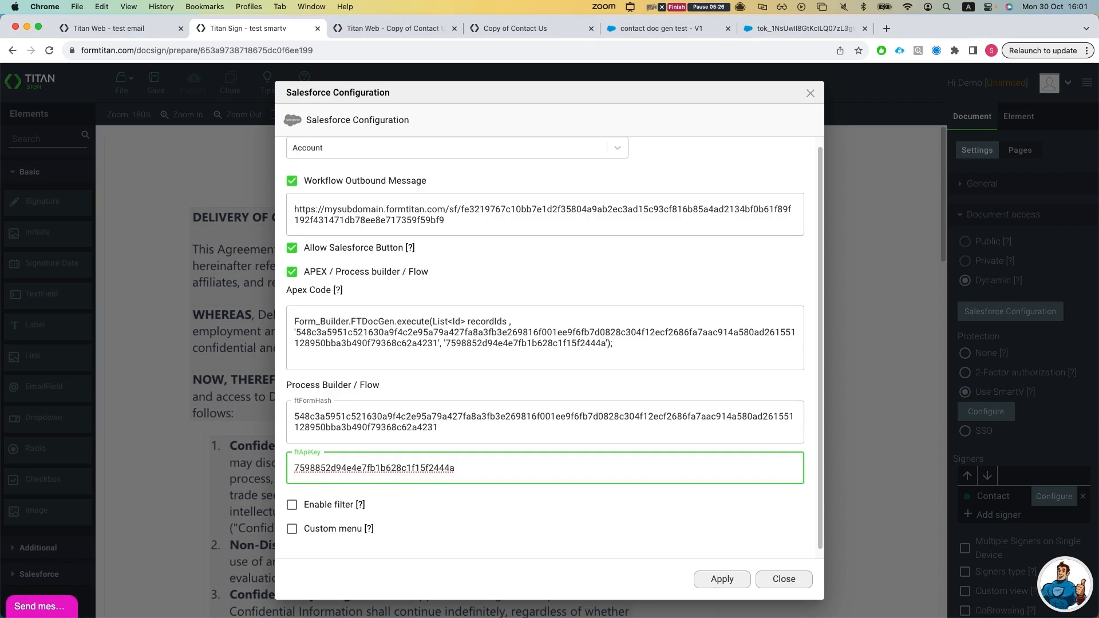
Step: Publish the test email Titan Flow project, allow APEX / Process builder / Flow automation, and choose Publish Mode
left_click(117, 29)
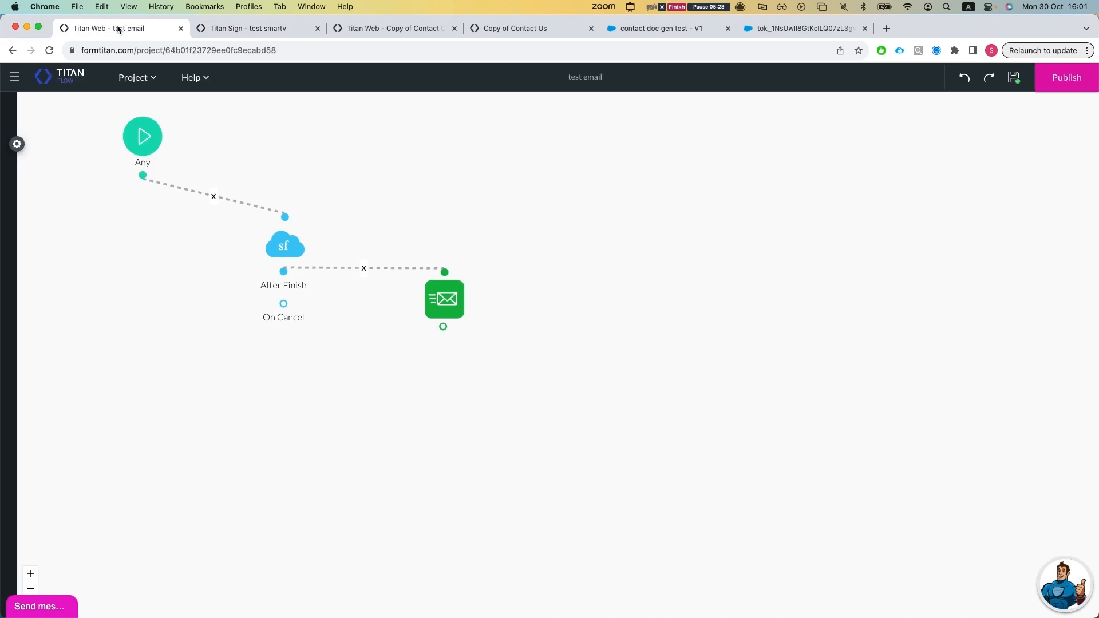
left_click(1069, 77)
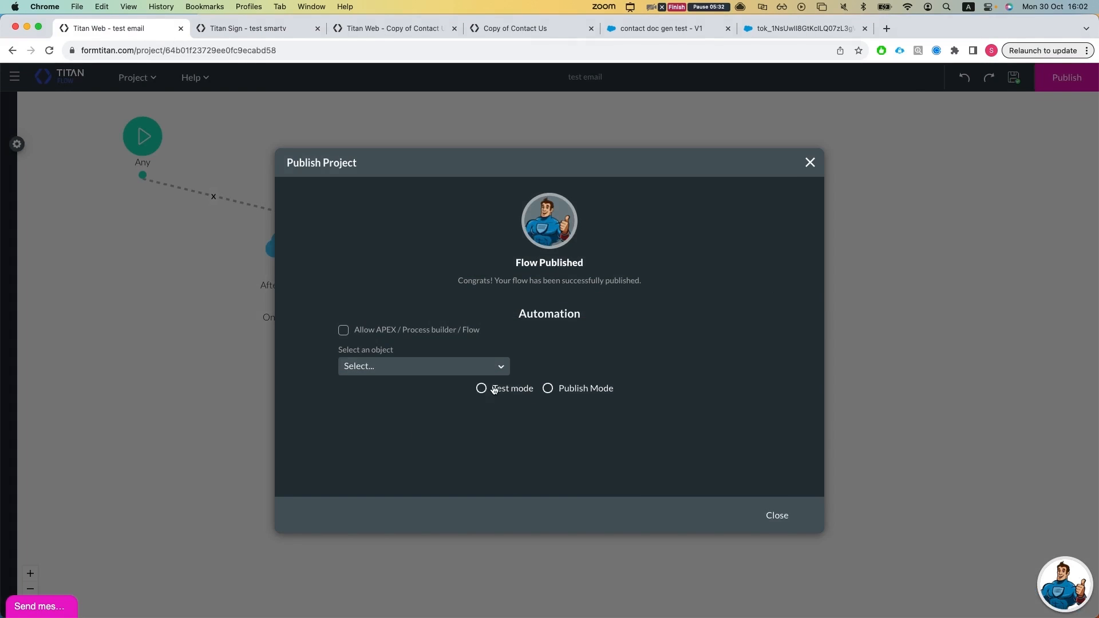
left_click(345, 333)
left_click(560, 391)
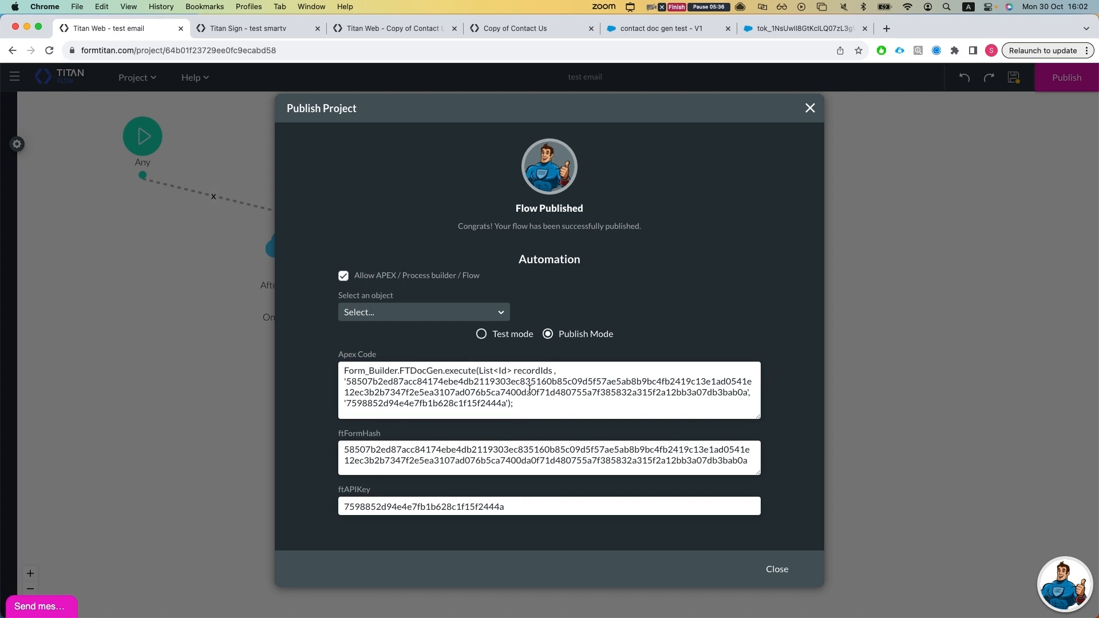
Step: Examine the ftFormHash and ftAPIKey values generated for the published test email flow
double_click(486, 462)
double_click(519, 511)
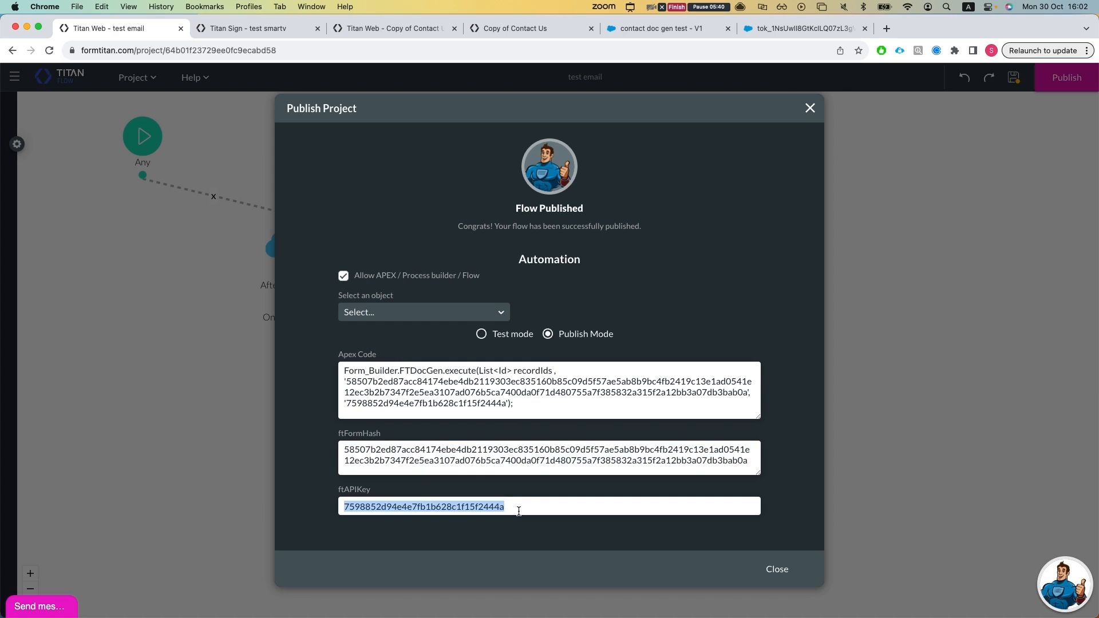
left_click(489, 463)
left_click_drag(475, 500, 477, 507)
double_click(477, 509)
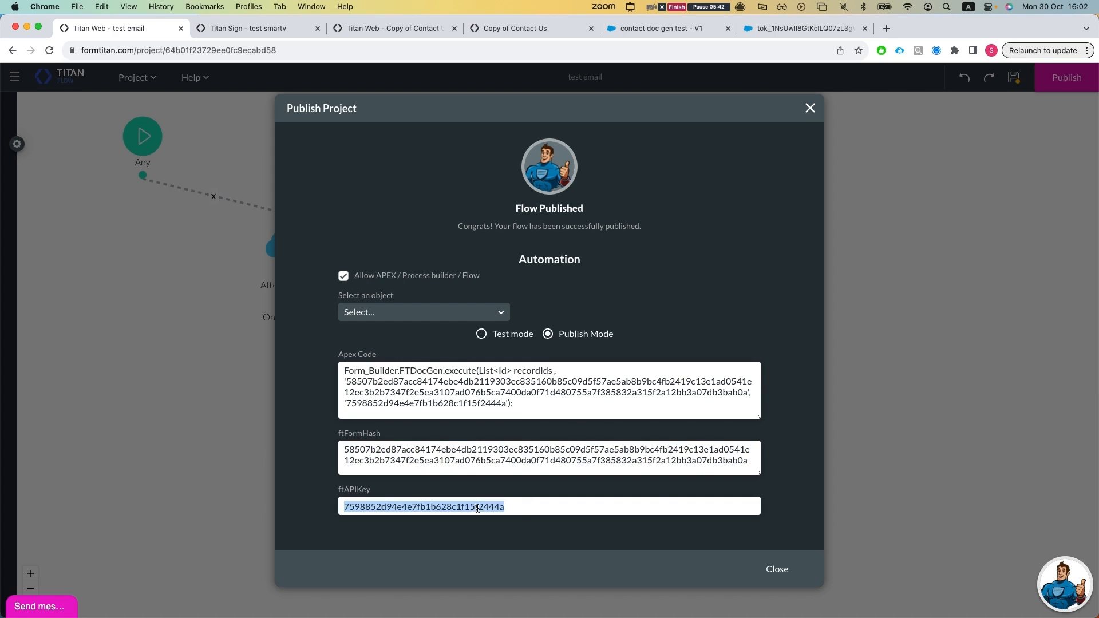